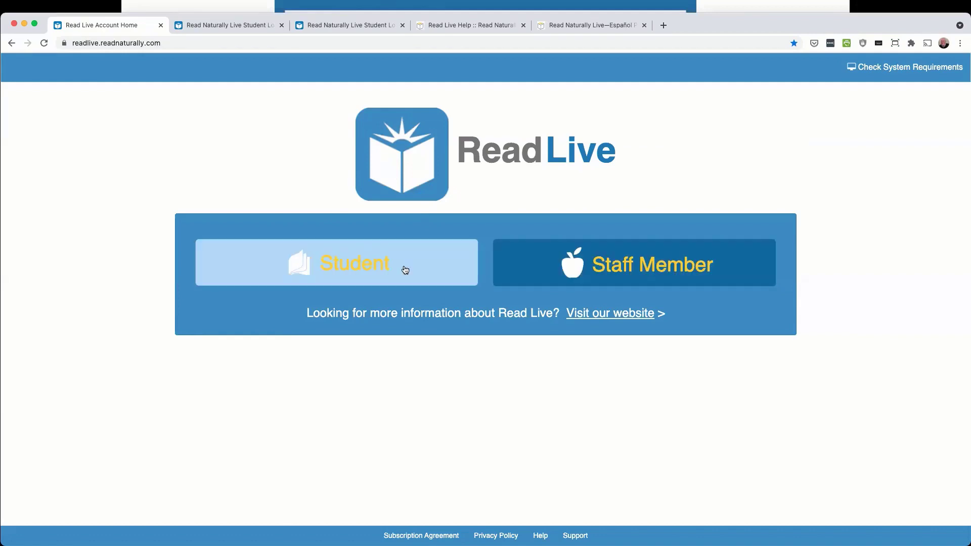
Log in to Read Live as a staff member with the staff user ID and password.
left_click(602, 264)
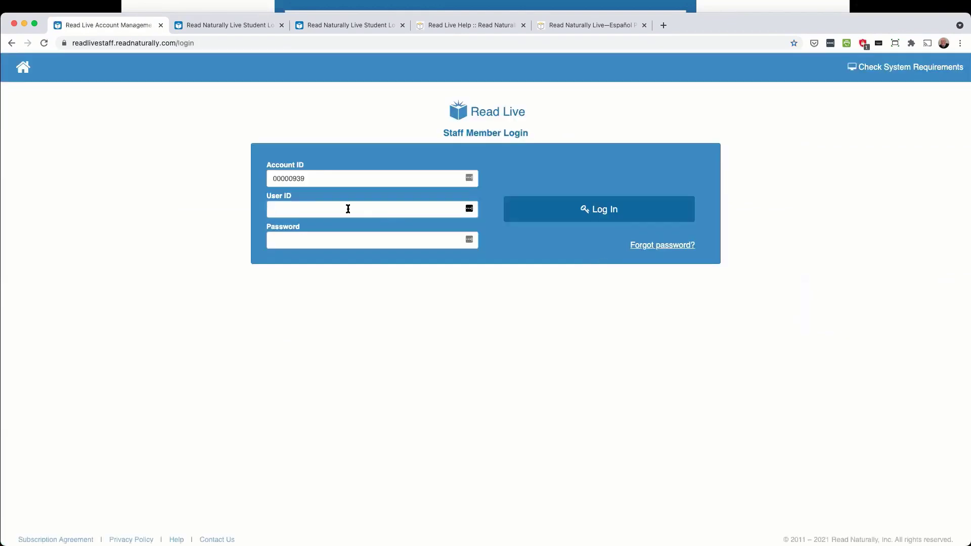
type("teacher")
key("Tab")
type("•••••••")
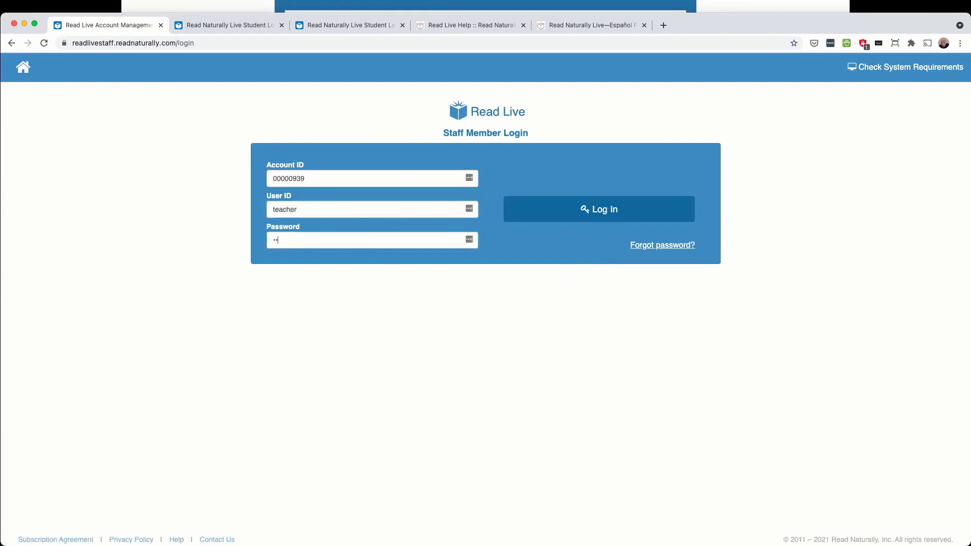
key("Return")
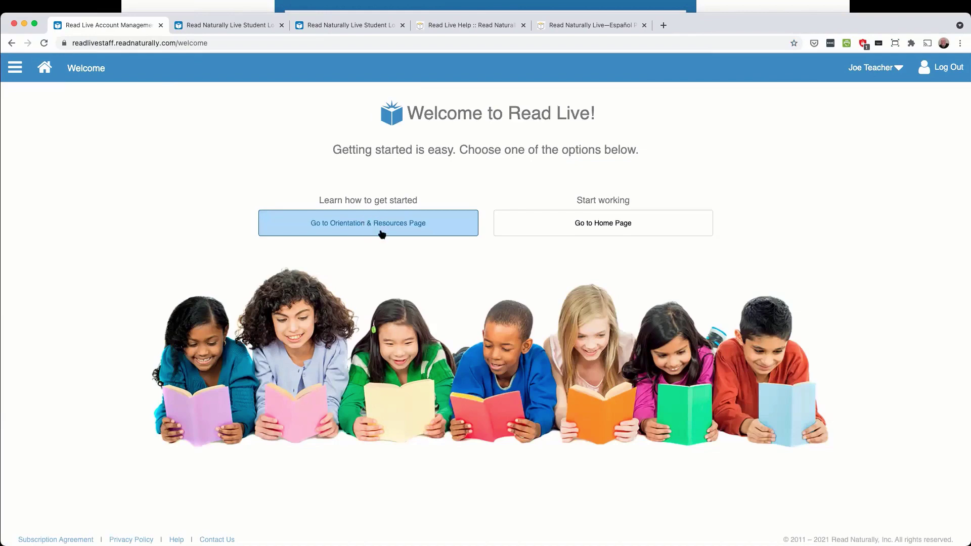
Go to the Home dashboard, look over the feature cards, and open then close the navigation menu.
left_click(588, 228)
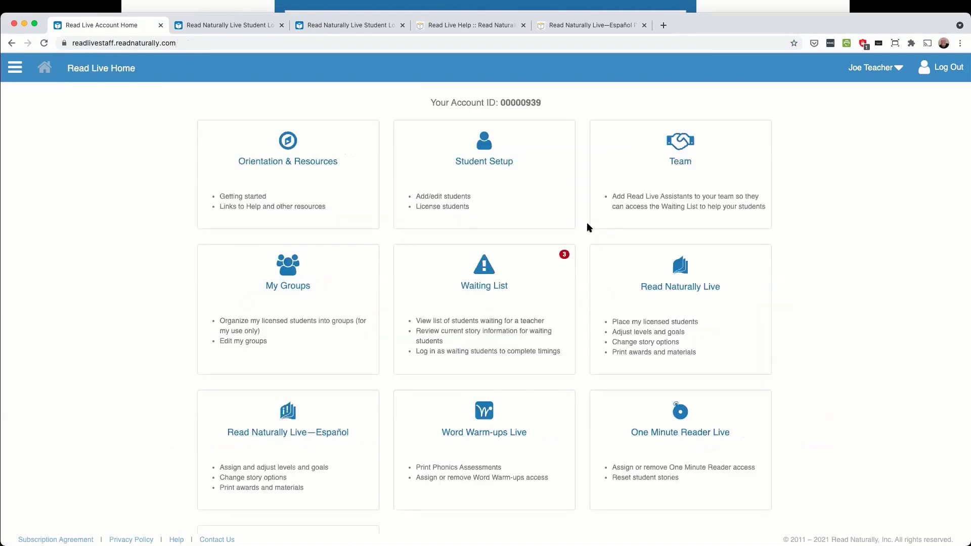
scroll(584, 284, "down", 5)
scroll(586, 289, "up", 3)
scroll(585, 288, "up", 3)
scroll(584, 292, "down", 1)
scroll(584, 292, "down", 3)
scroll(583, 288, "up", 4)
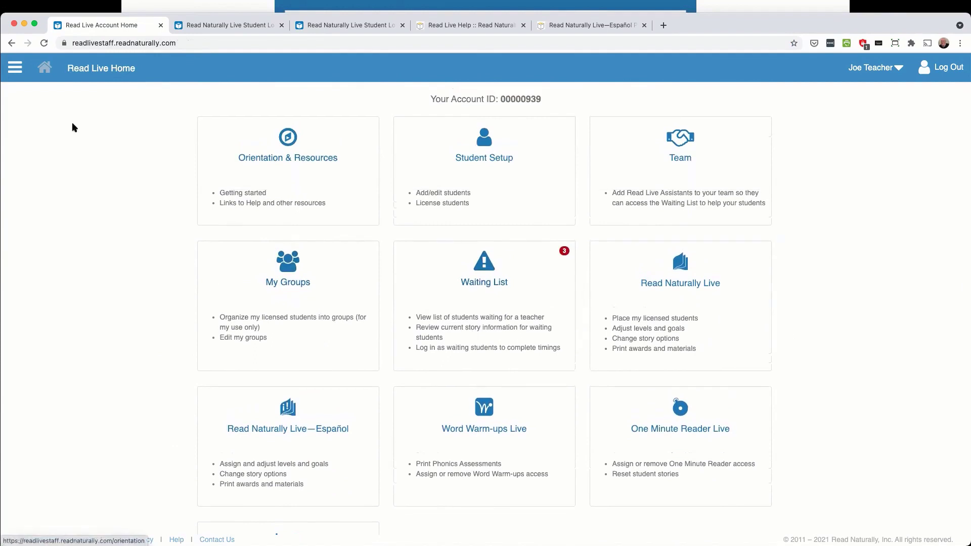
left_click(15, 75)
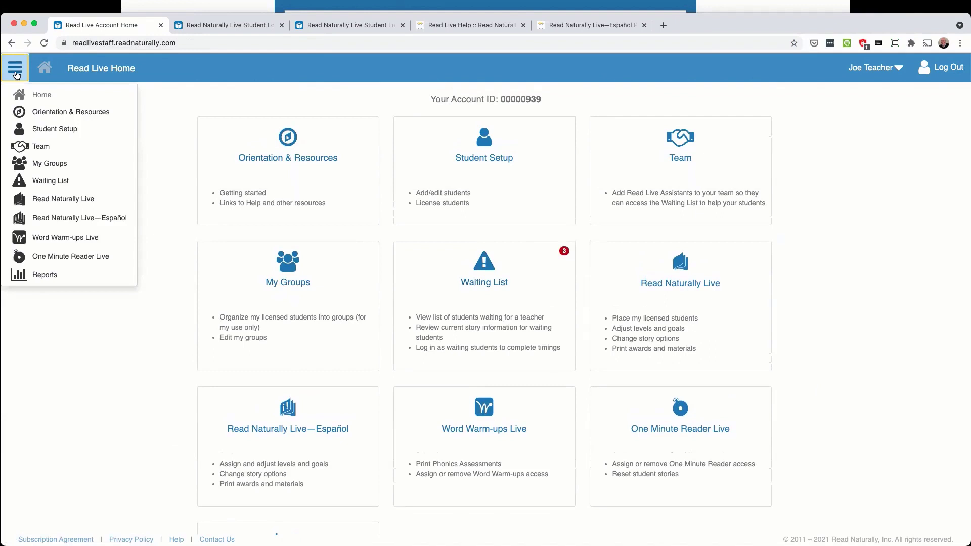
left_click(16, 75)
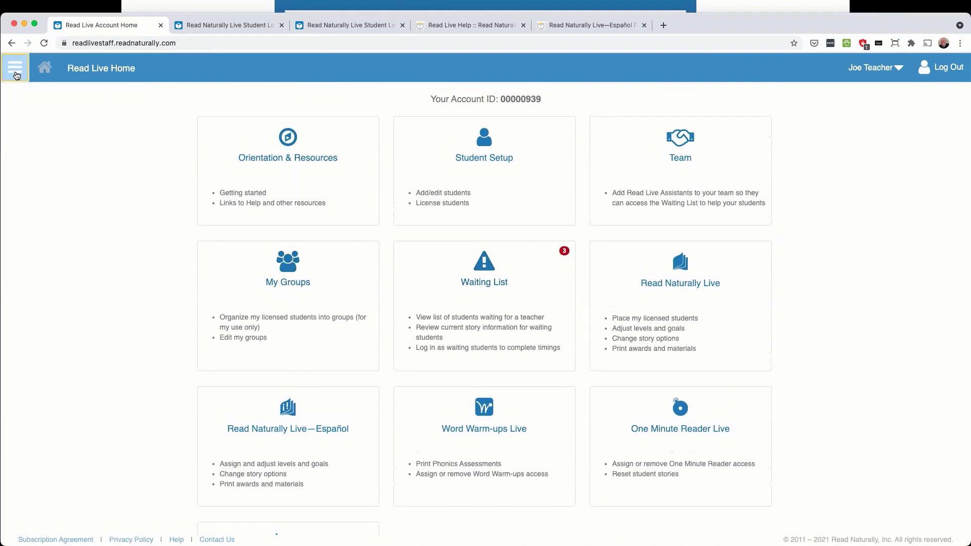
Open the Students list, then start and cancel a blank new student form.
left_click(492, 183)
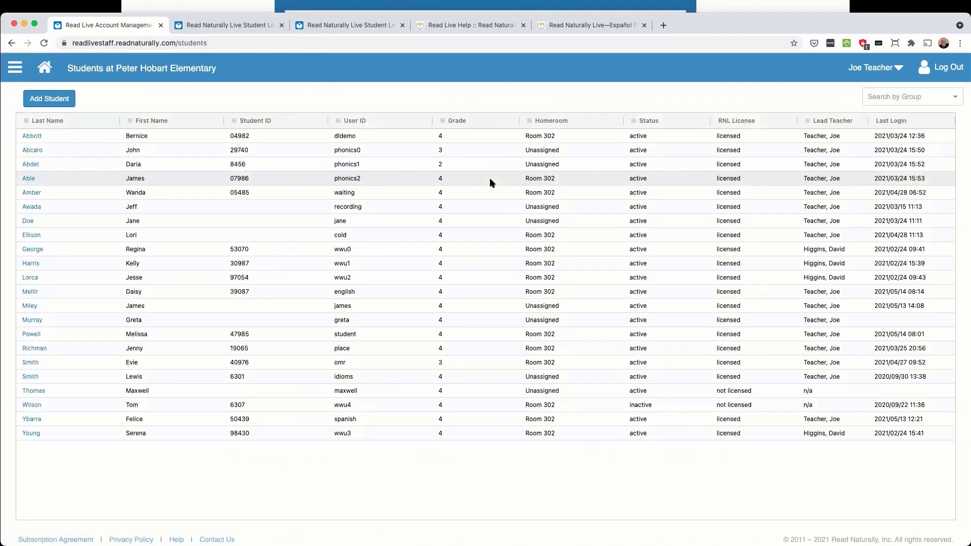
left_click(32, 101)
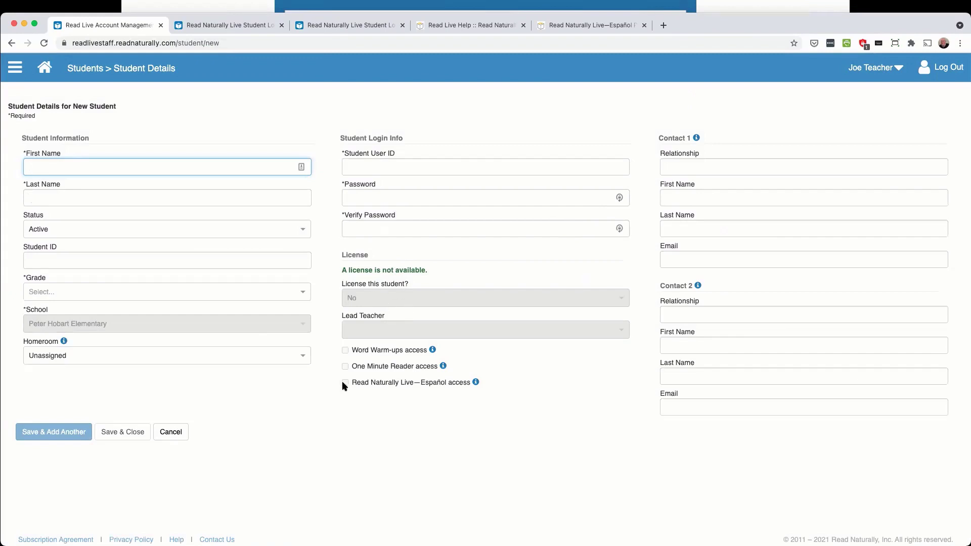
left_click(180, 431)
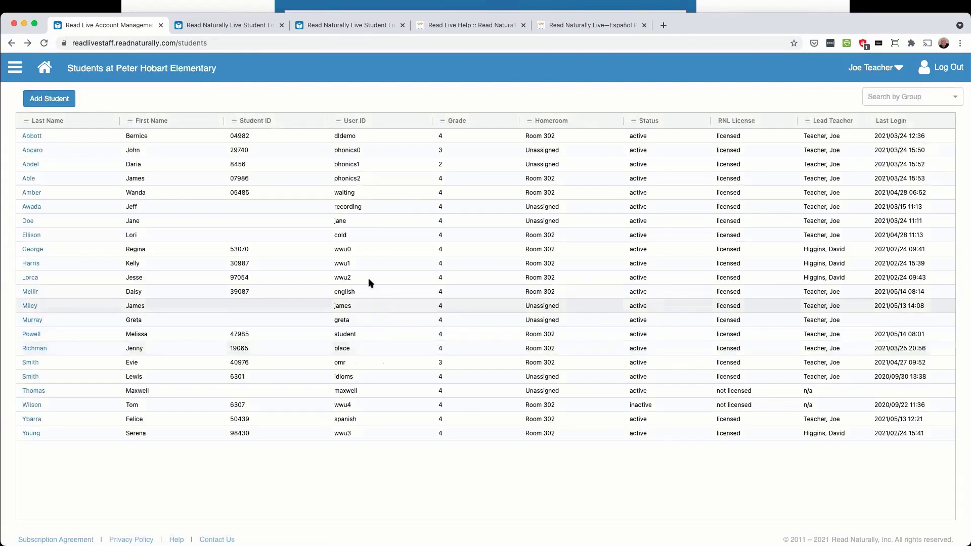
Grant the student Read Naturally Live—Español access and save the record.
left_click(29, 306)
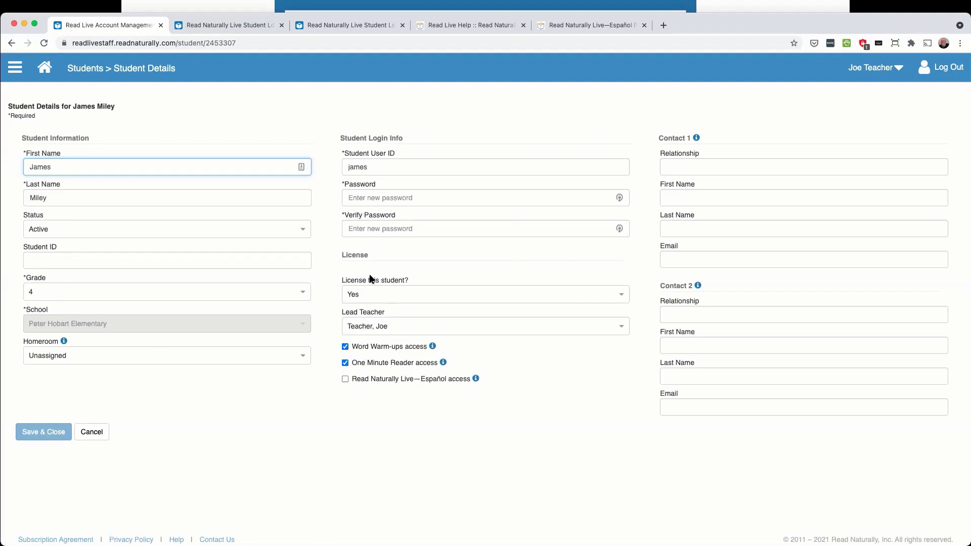
left_click(345, 380)
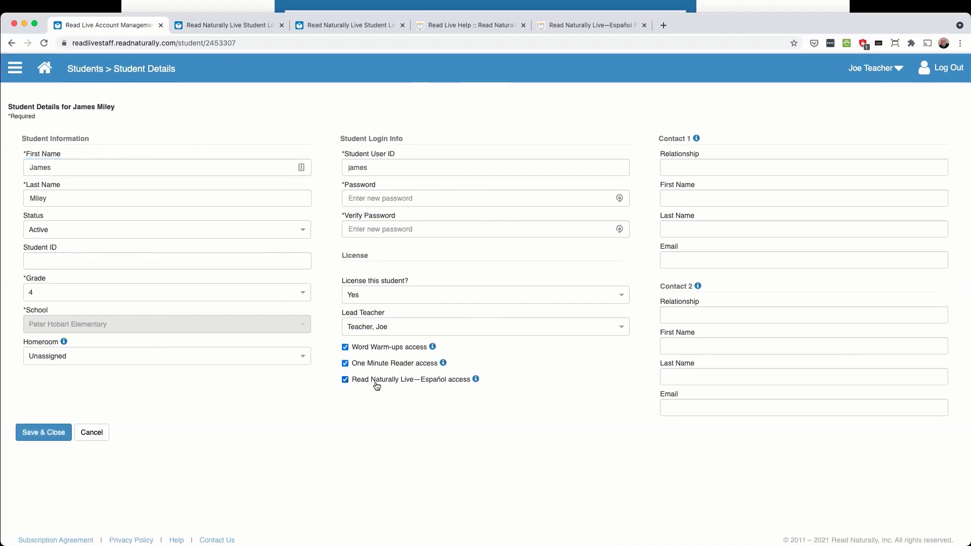
left_click(44, 432)
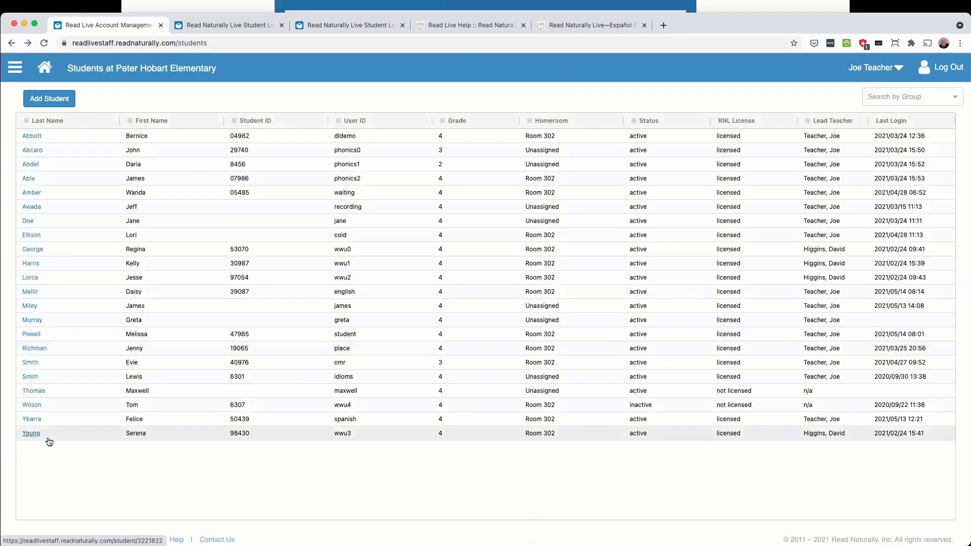
From Home, open the Read Naturally Live—Español list and select the first student for story options.
left_click(40, 69)
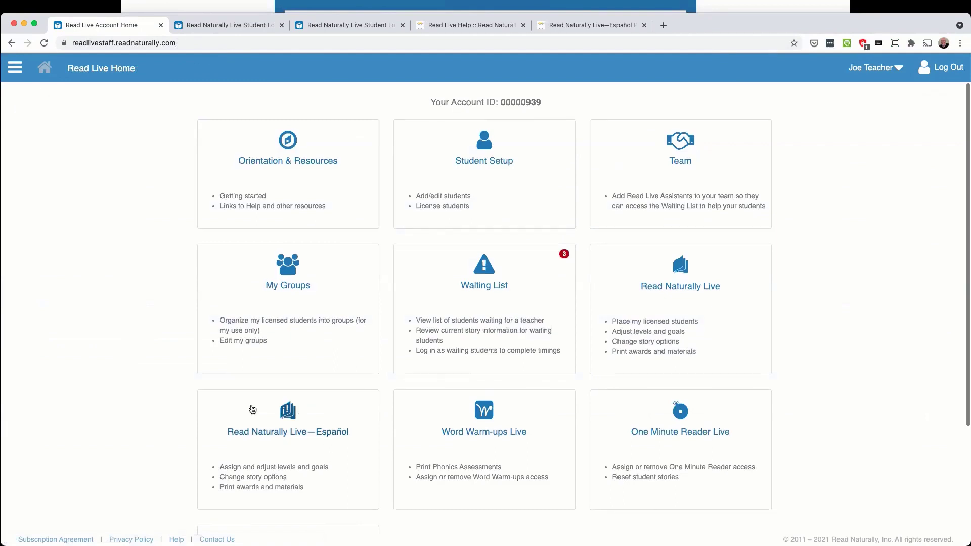
scroll(295, 430, "down", 1)
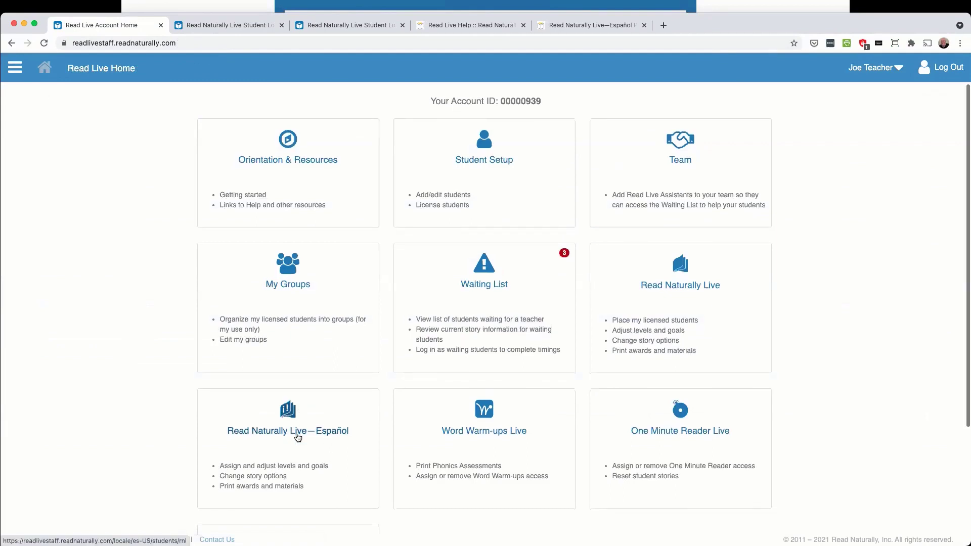
left_click(296, 436)
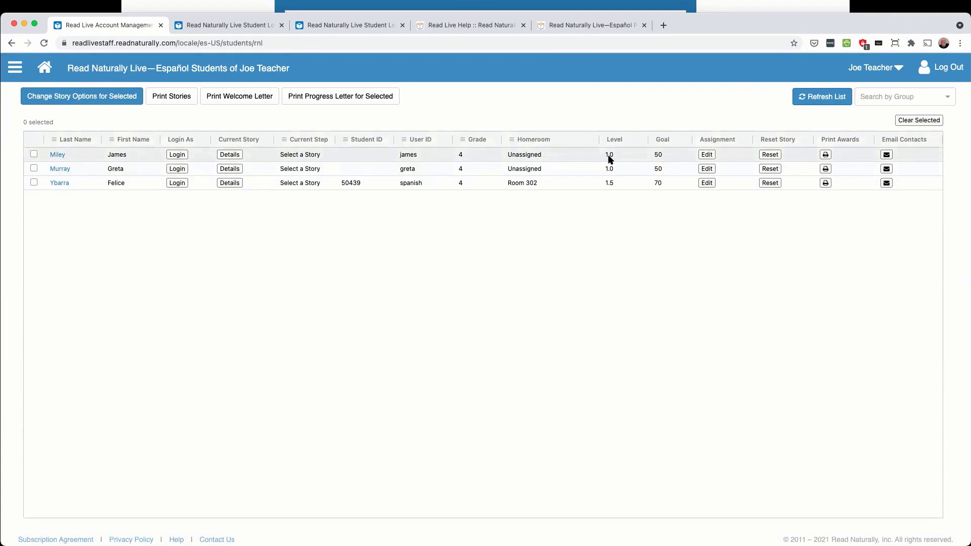
left_click(34, 154)
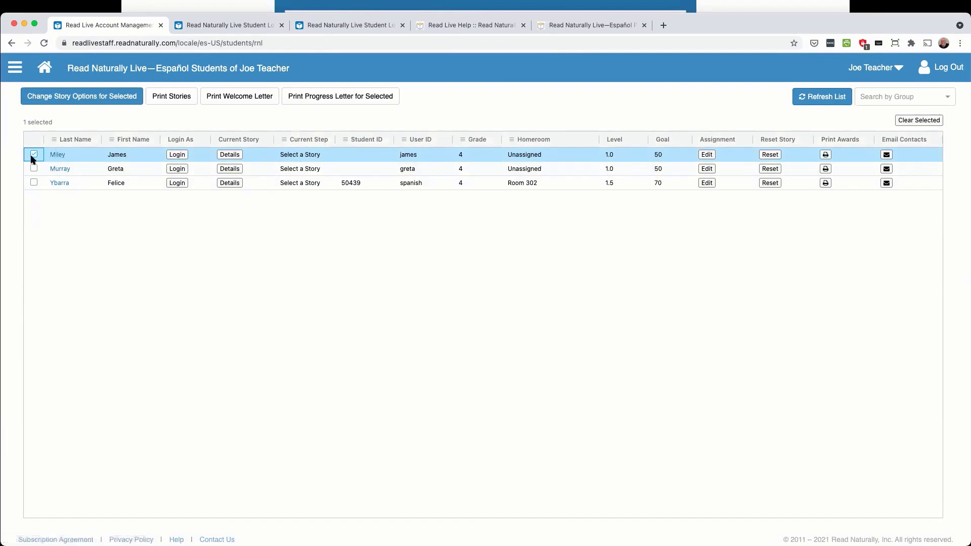
left_click(65, 100)
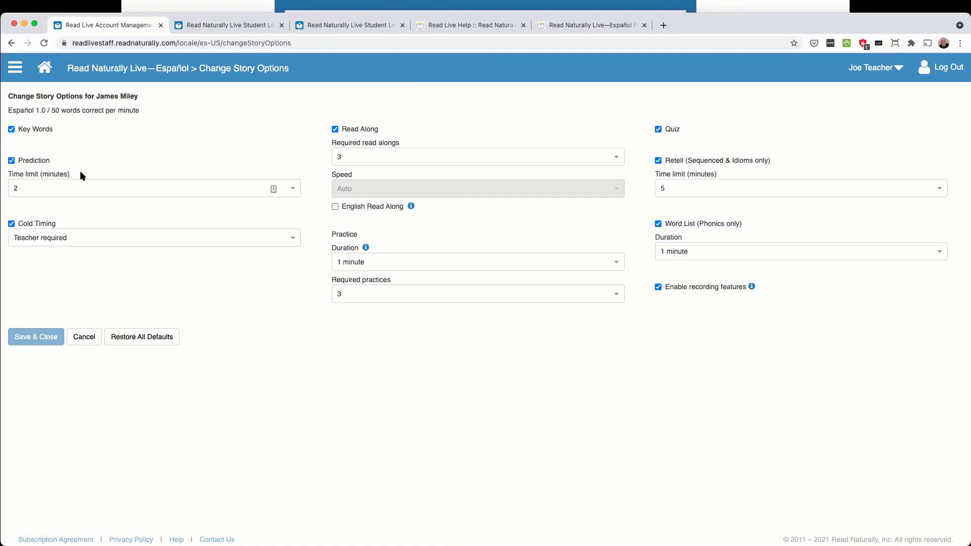
Keep the prediction time limit at 2, turn on English Read Along, then save and confirm.
left_click(292, 191)
left_click(261, 160)
left_click(334, 209)
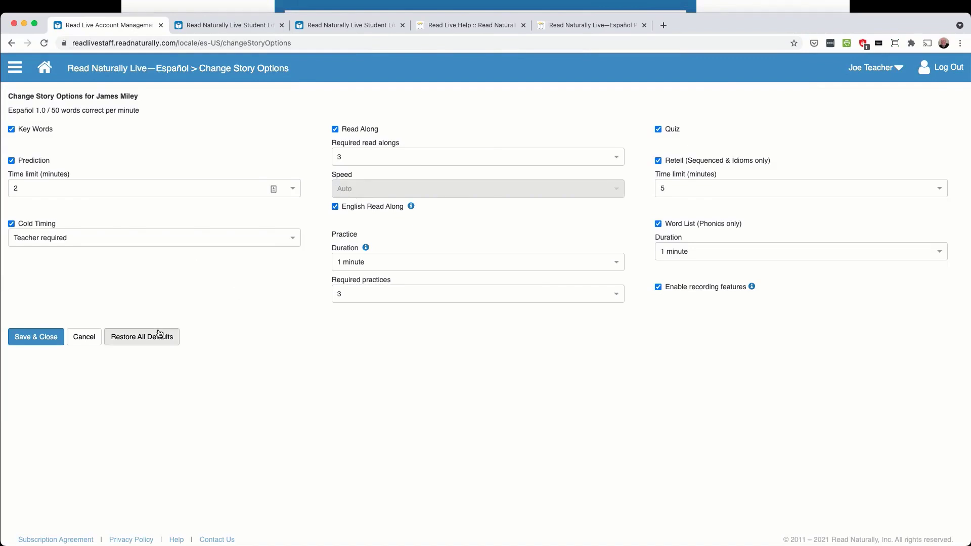
left_click(18, 339)
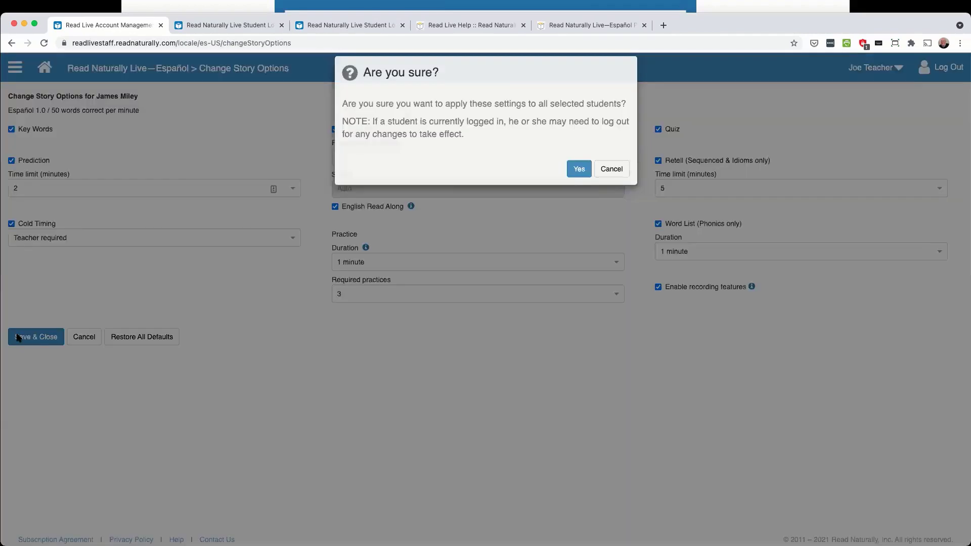
left_click(577, 183)
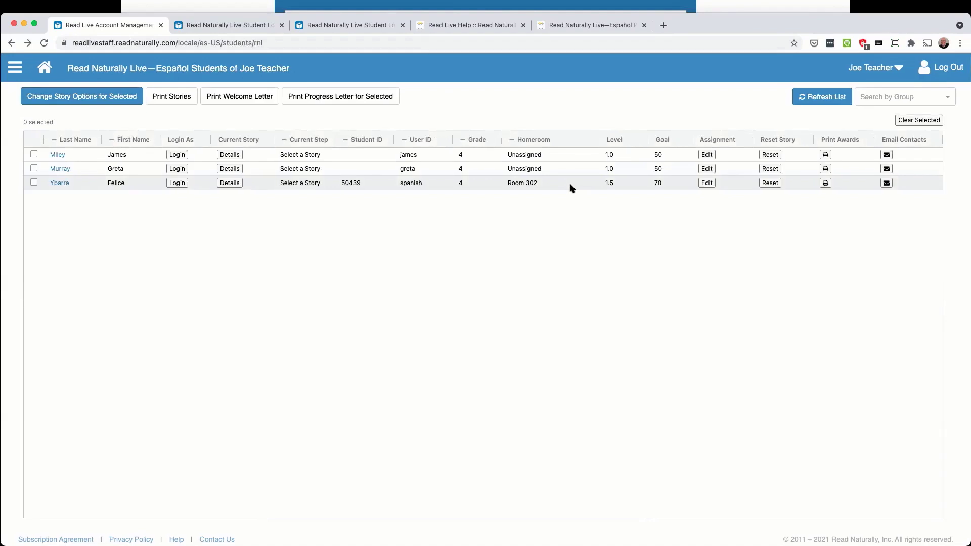
Print the level 1.5 Español story El béisbol as a PDF.
left_click(167, 101)
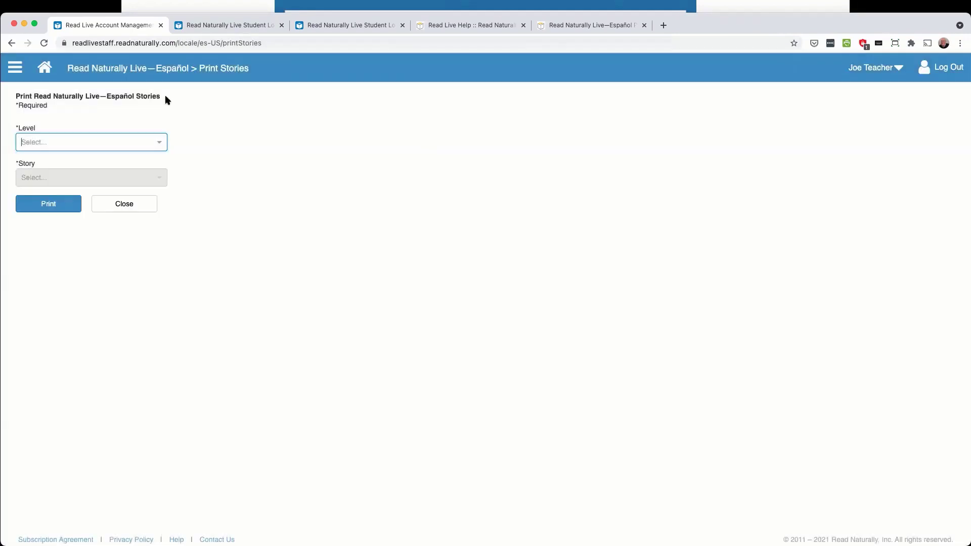
left_click(157, 144)
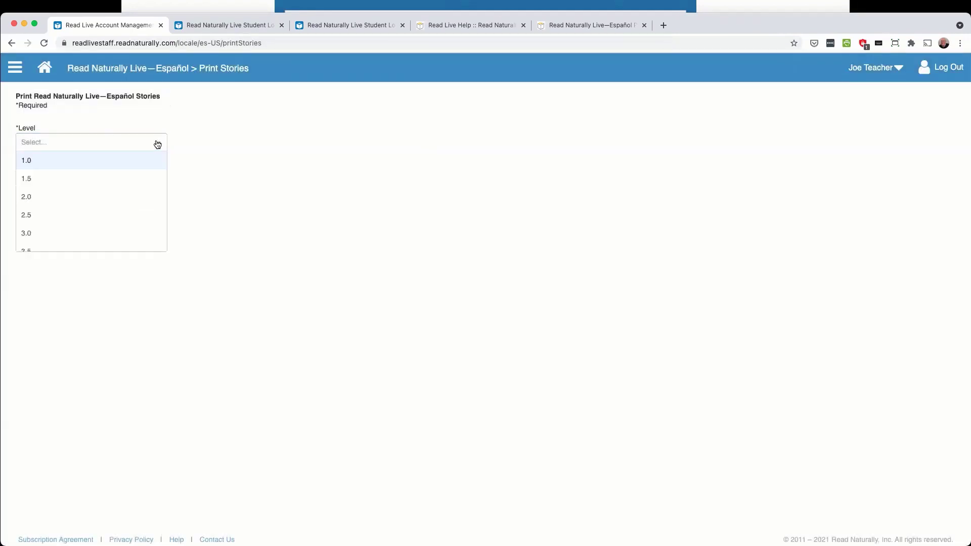
left_click(130, 175)
left_click(160, 180)
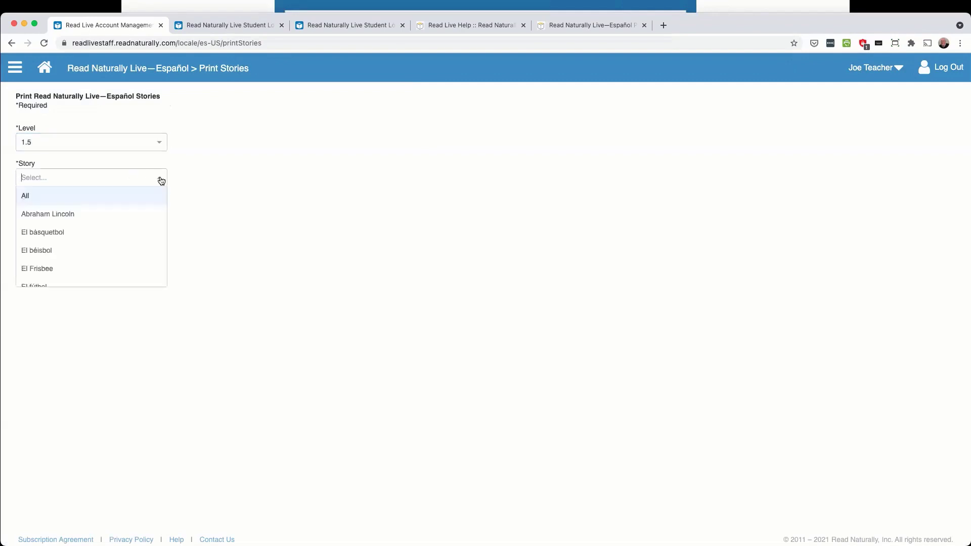
left_click(119, 250)
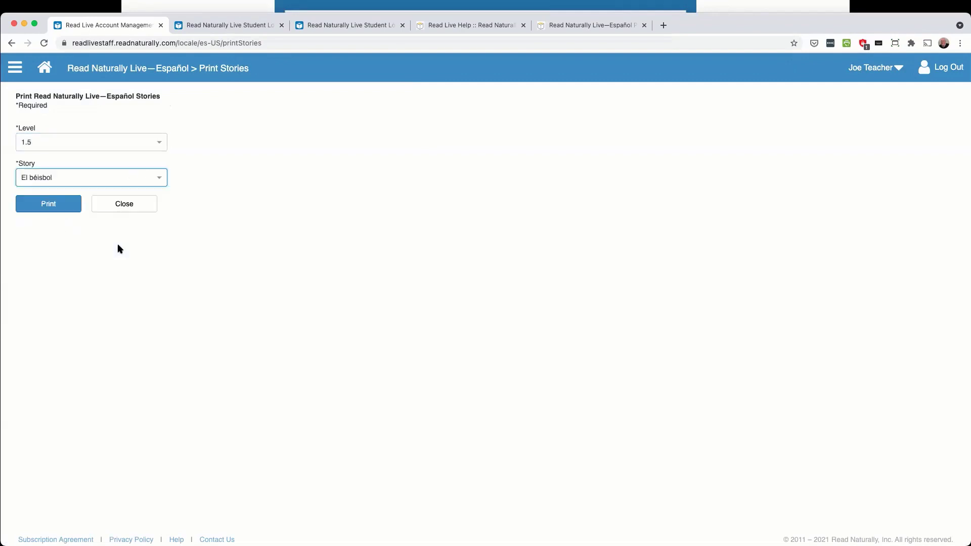
left_click(57, 207)
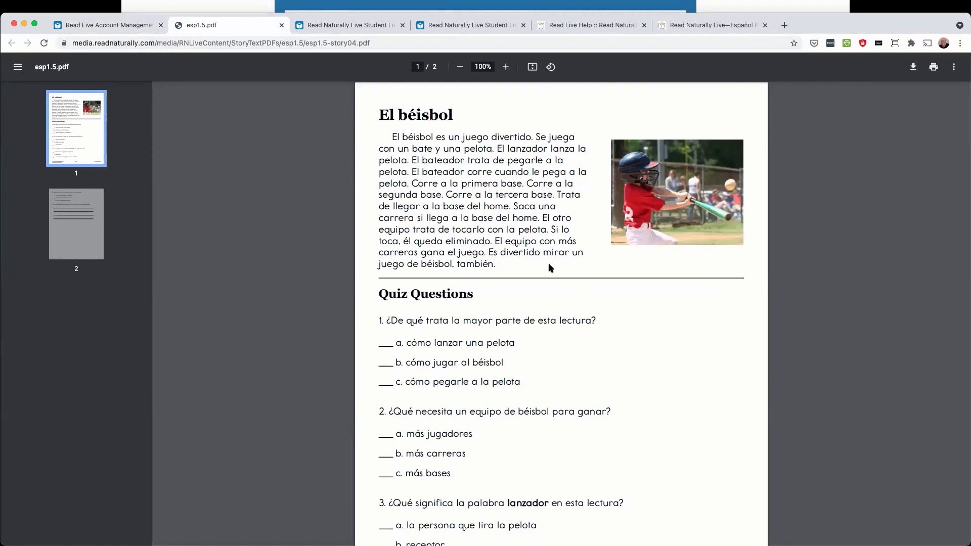
Close the El béisbol PDF and Print Stories, review the Español placement guidelines, then return to the student list.
left_click(282, 25)
left_click(135, 211)
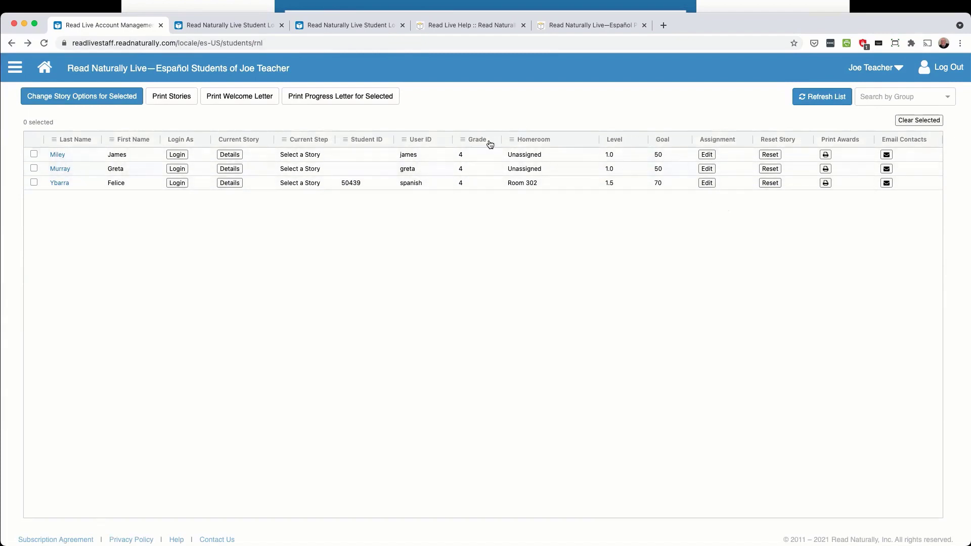
left_click(577, 27)
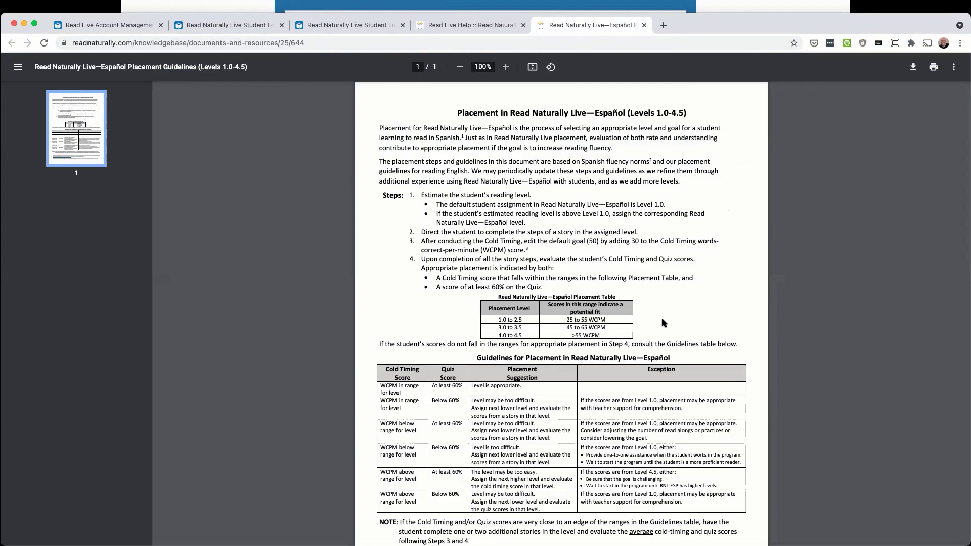
scroll(661, 322, "down", 1)
scroll(661, 322, "down", 1)
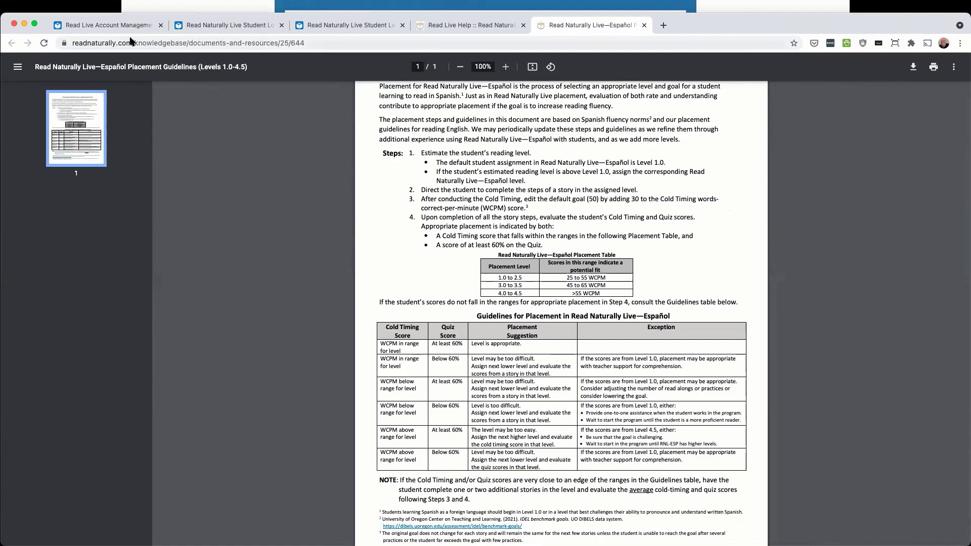
left_click(119, 27)
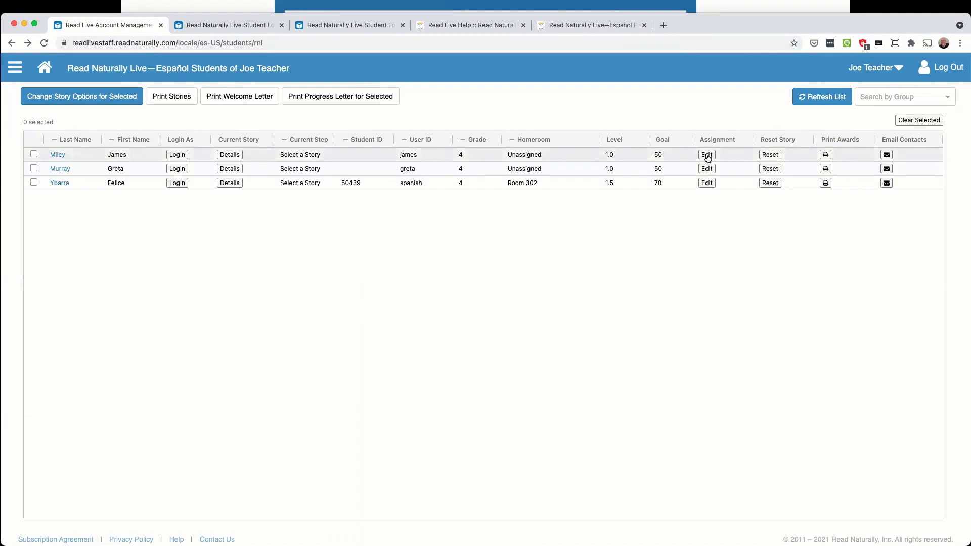
Change the first student's Español assignment to level 2.0 with a goal of 70 and save.
left_click(706, 155)
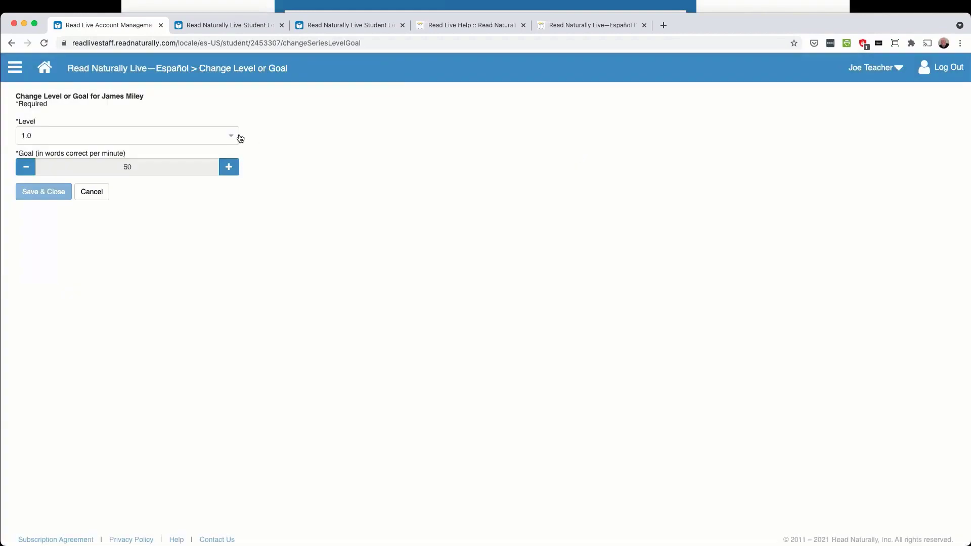
left_click(240, 138)
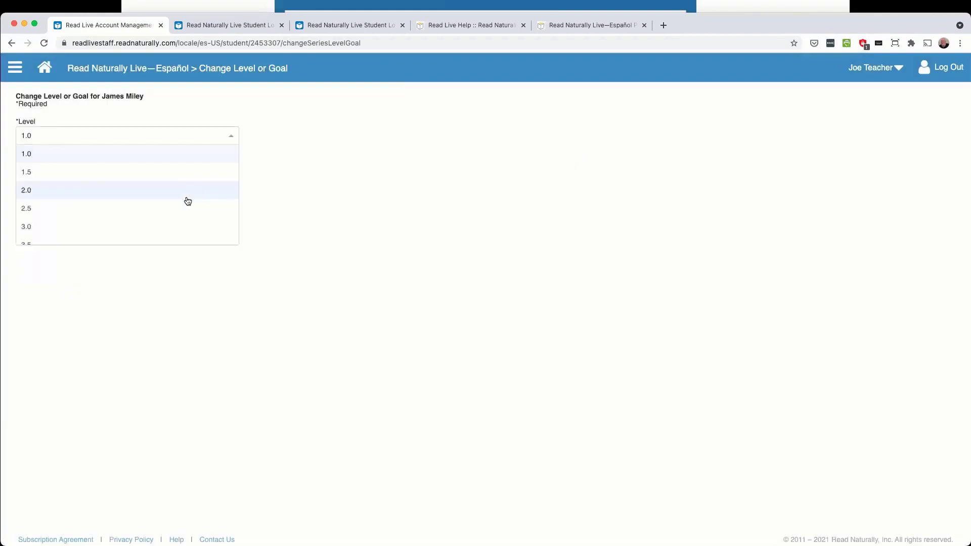
left_click(187, 197)
left_click(237, 172)
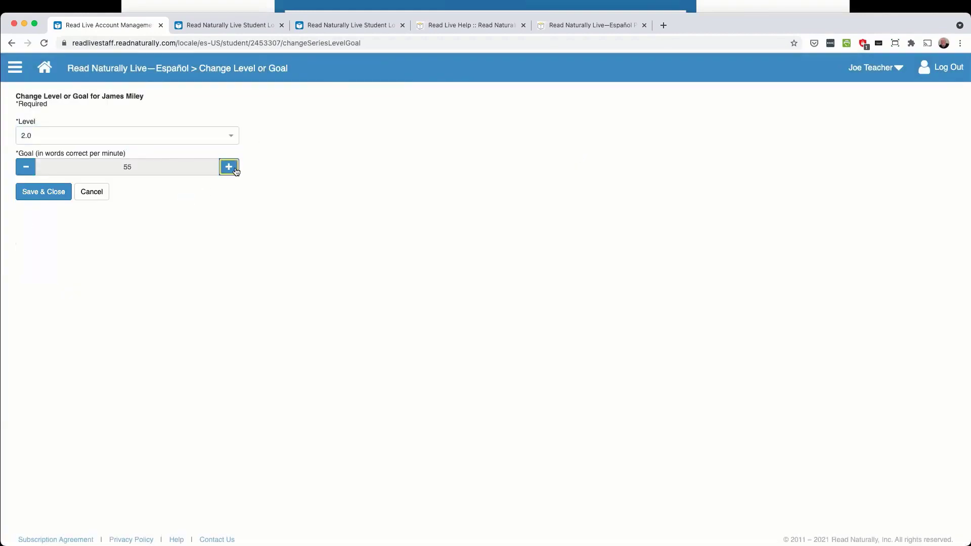
left_click(41, 193)
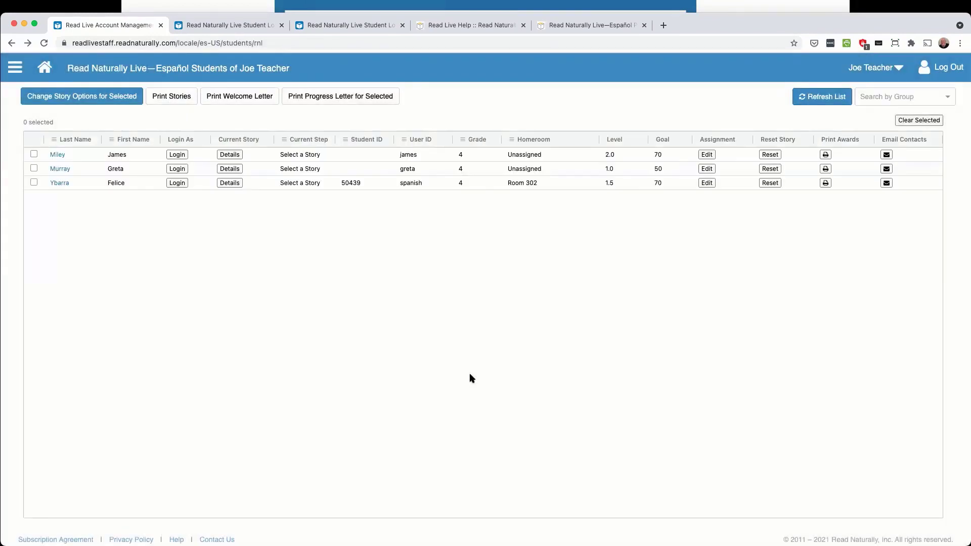
From Home, open the Reports card and choose Read Naturally Live—Español Reports.
left_click(44, 68)
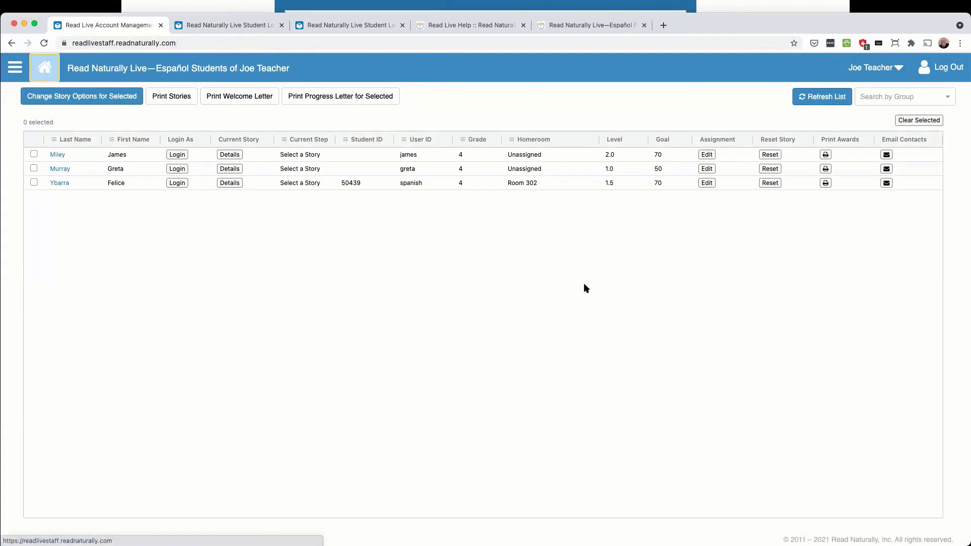
scroll(488, 357, "down", 3)
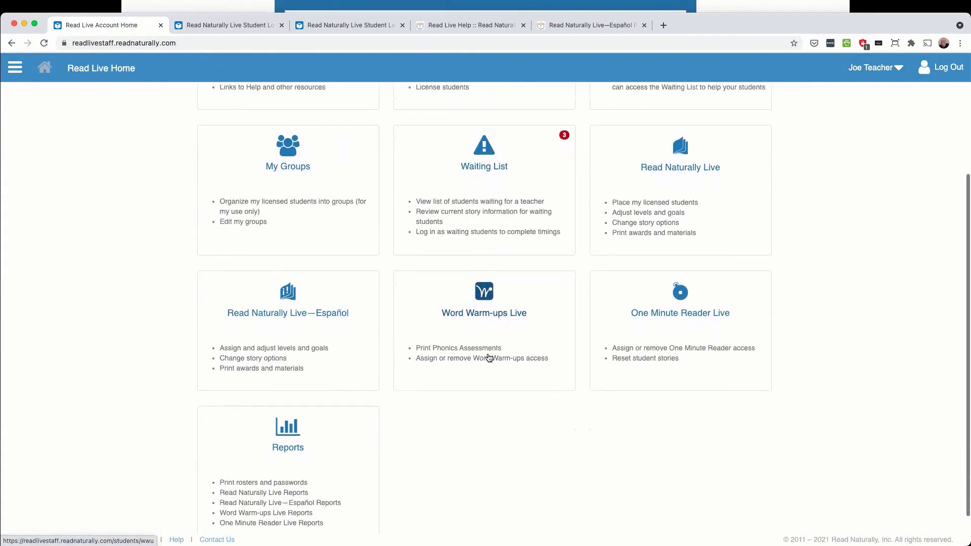
scroll(488, 358, "down", 1)
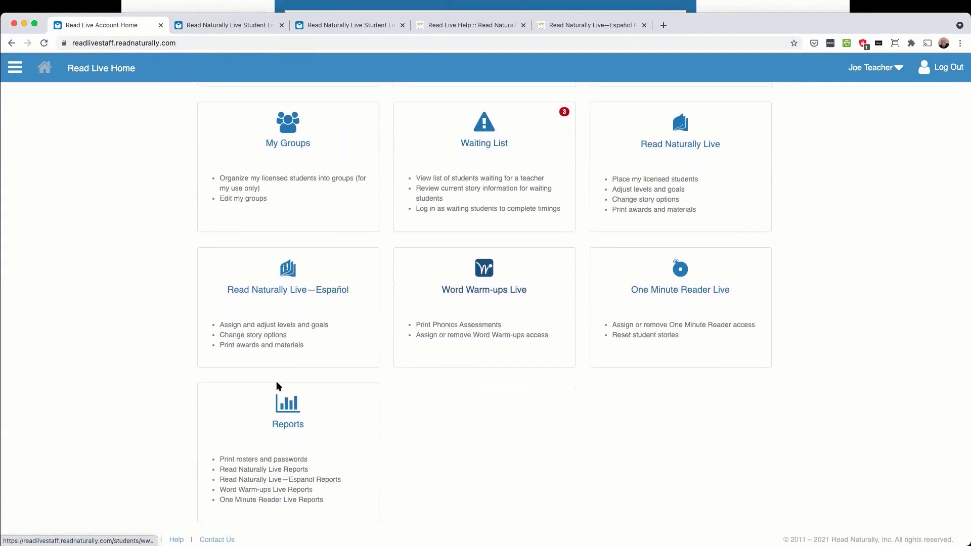
left_click(296, 427)
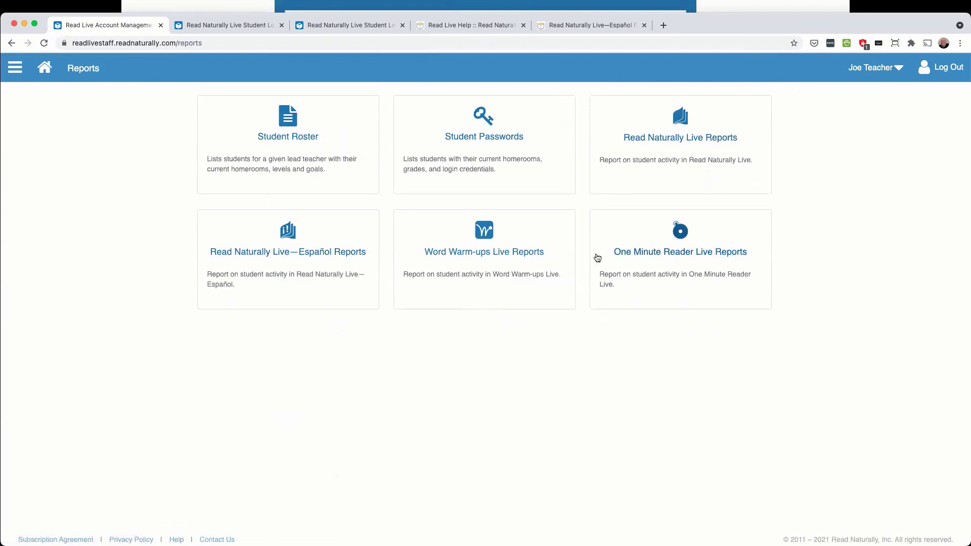
left_click(288, 263)
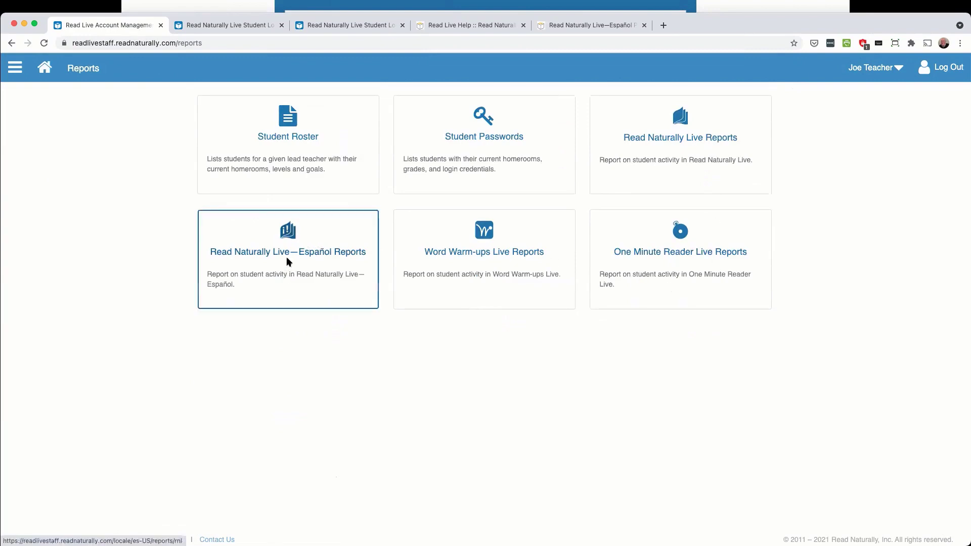
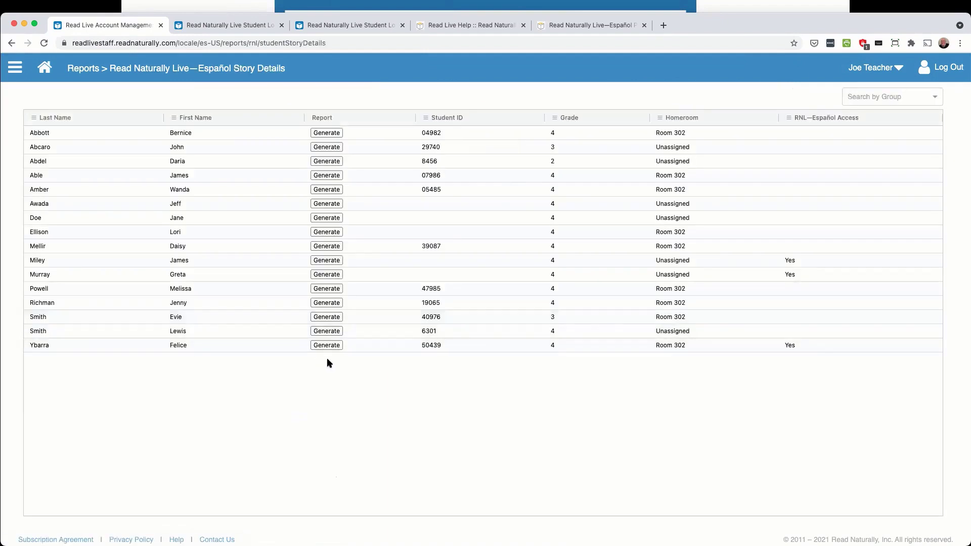
left_click(322, 346)
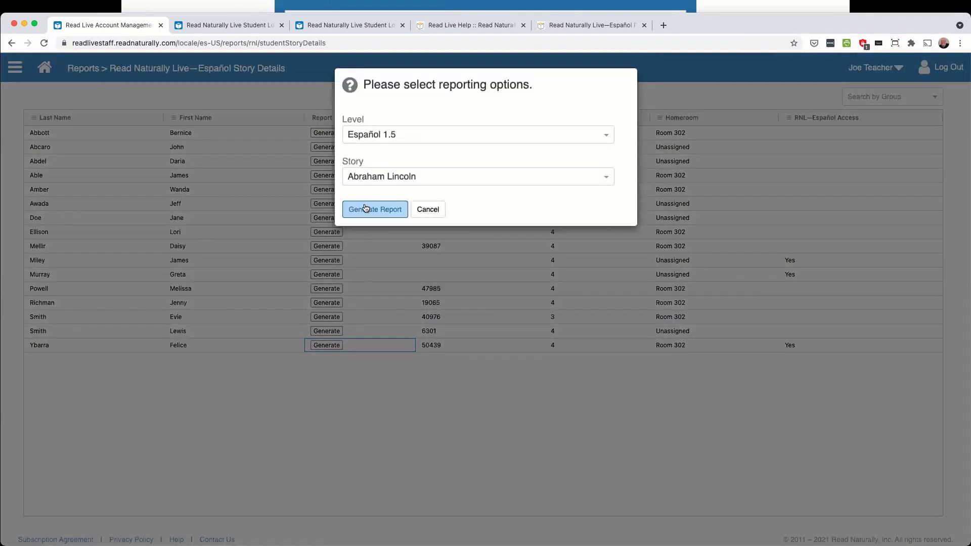
left_click(366, 211)
scroll(512, 381, "down", 6)
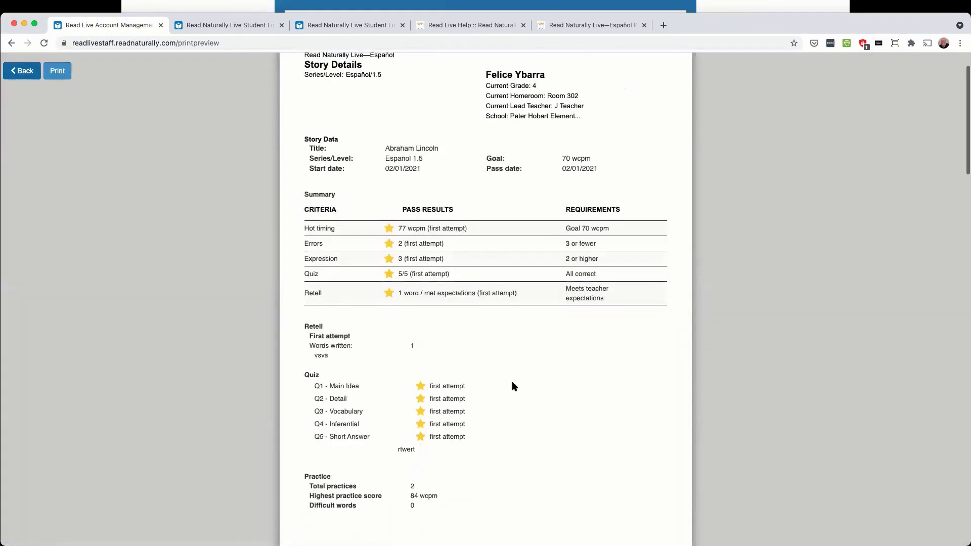
scroll(512, 385, "down", 4)
scroll(512, 384, "up", 7)
scroll(512, 387, "up", 3)
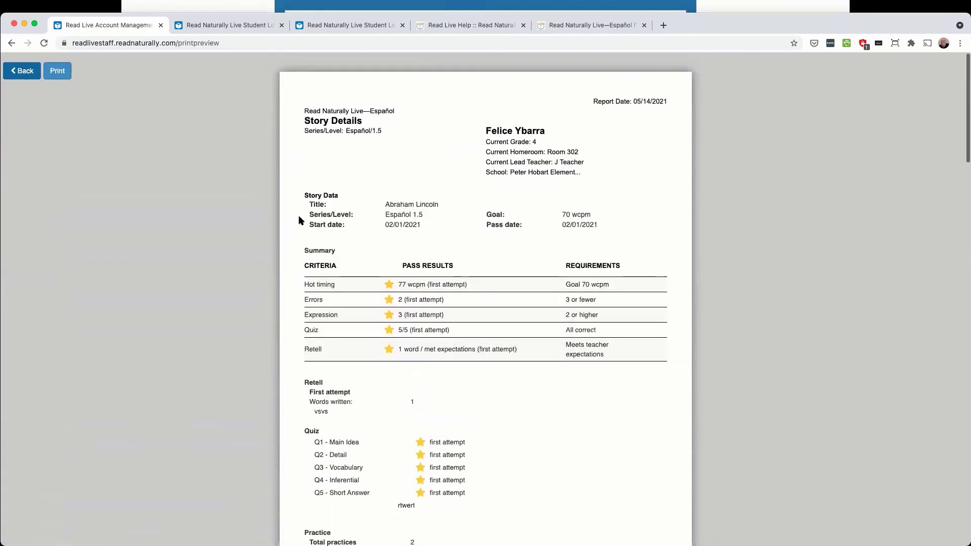
left_click(22, 74)
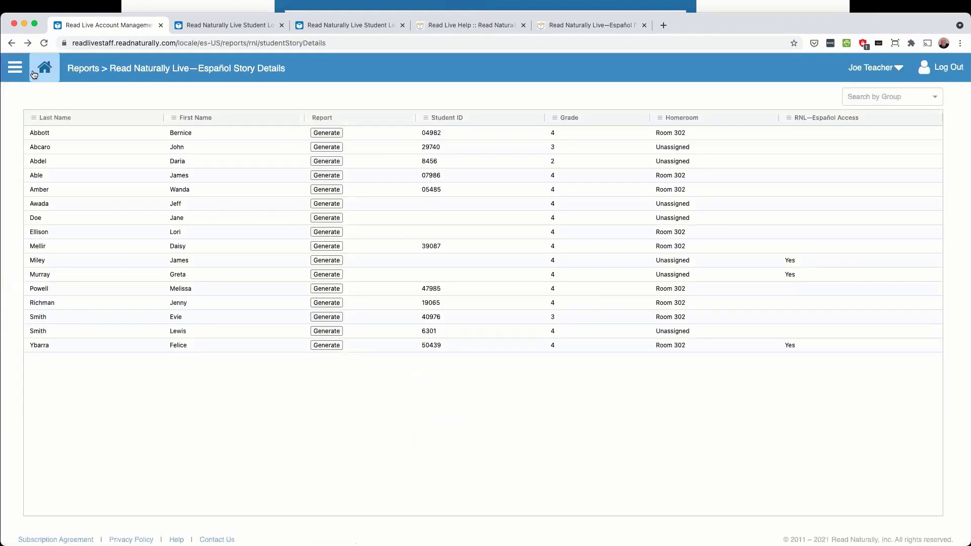
Generate the last student's Students At-a-Glance report for 2020/08/01 to 2021/05/14, then return to the list.
left_click(12, 43)
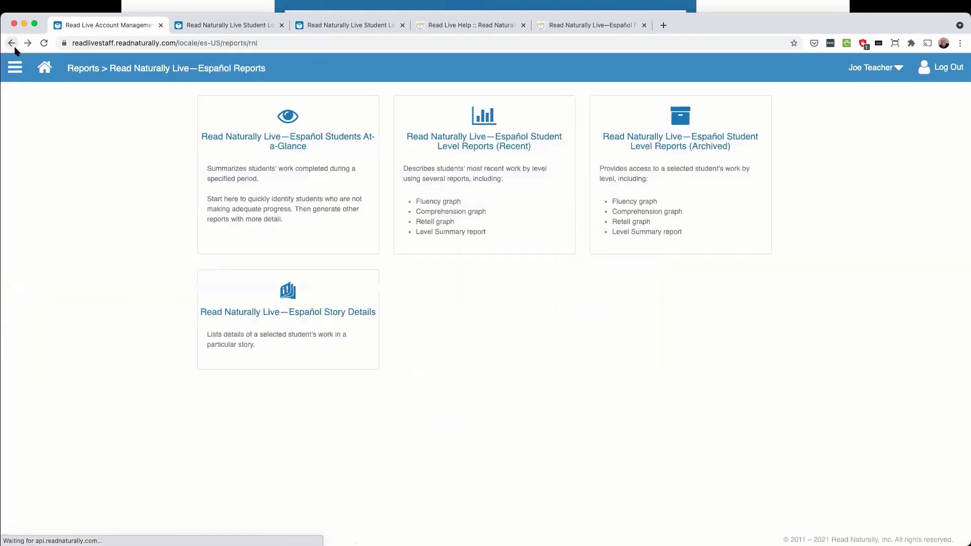
left_click(322, 183)
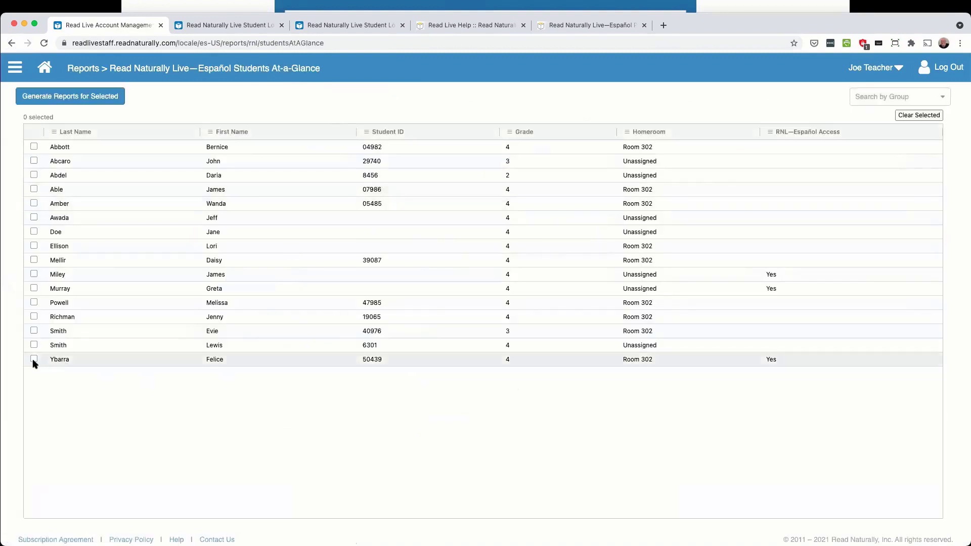
left_click(34, 360)
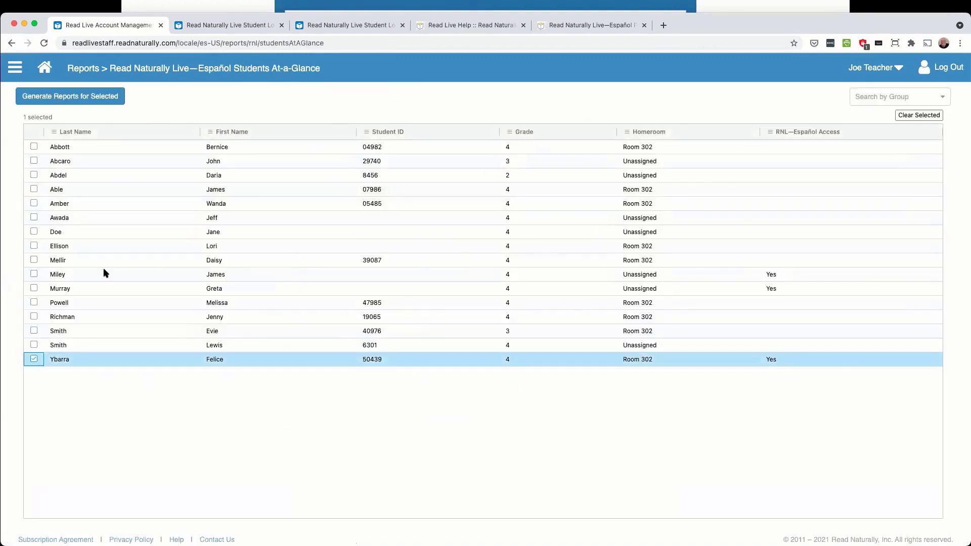
left_click(93, 97)
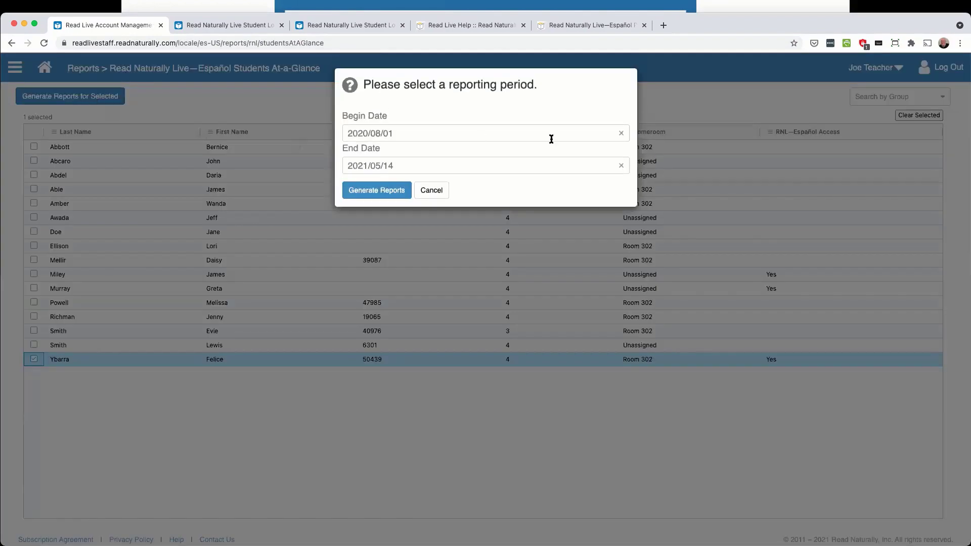
left_click(388, 191)
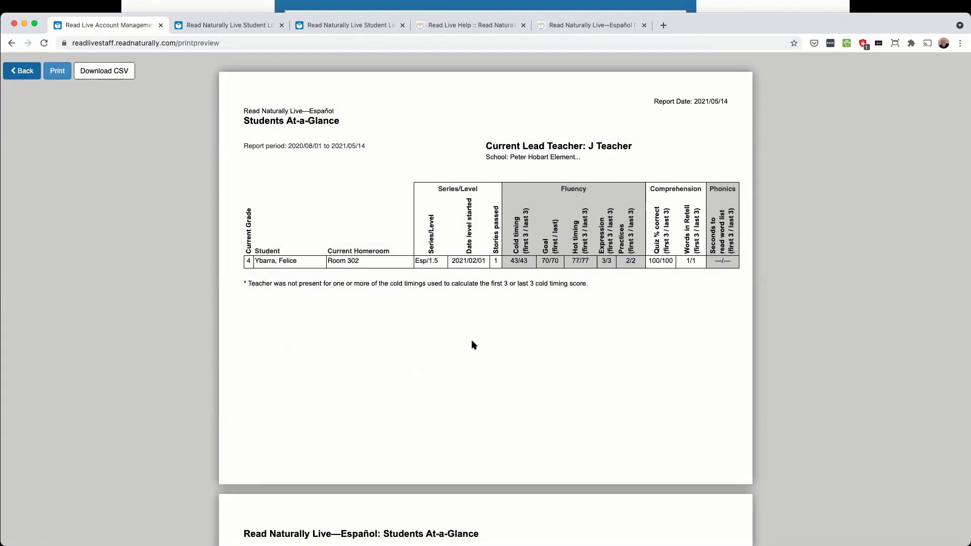
left_click(21, 72)
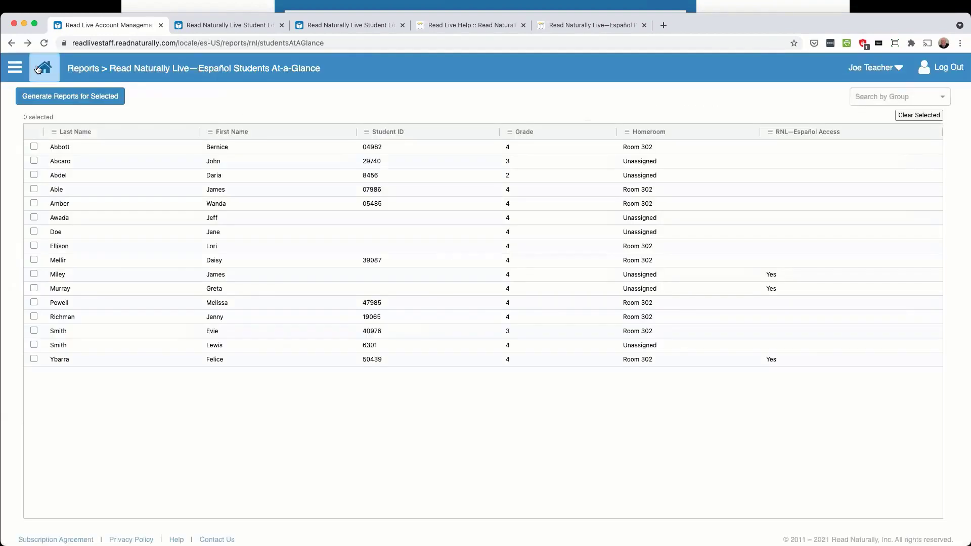
From Home, view the Read Naturally Live—Español student list.
left_click(44, 68)
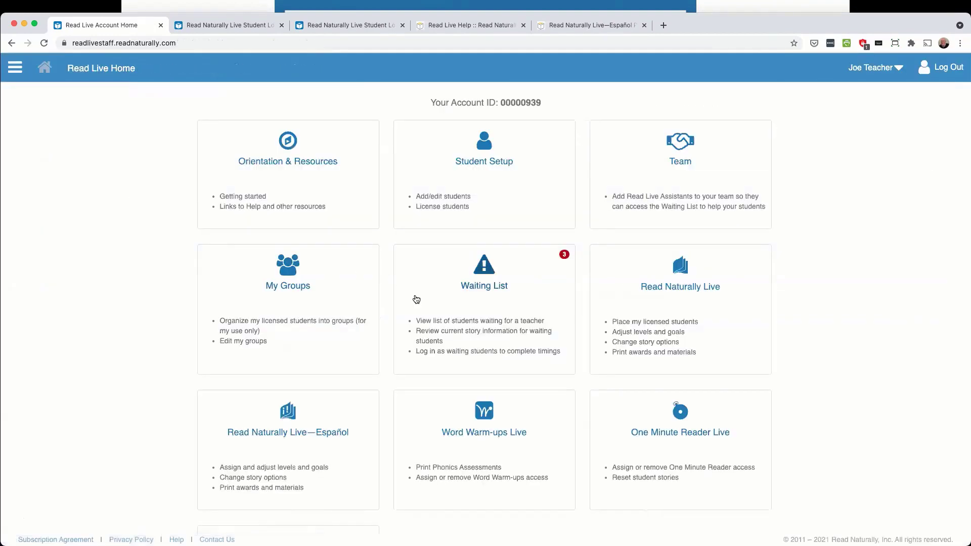
scroll(416, 304, "down", 5)
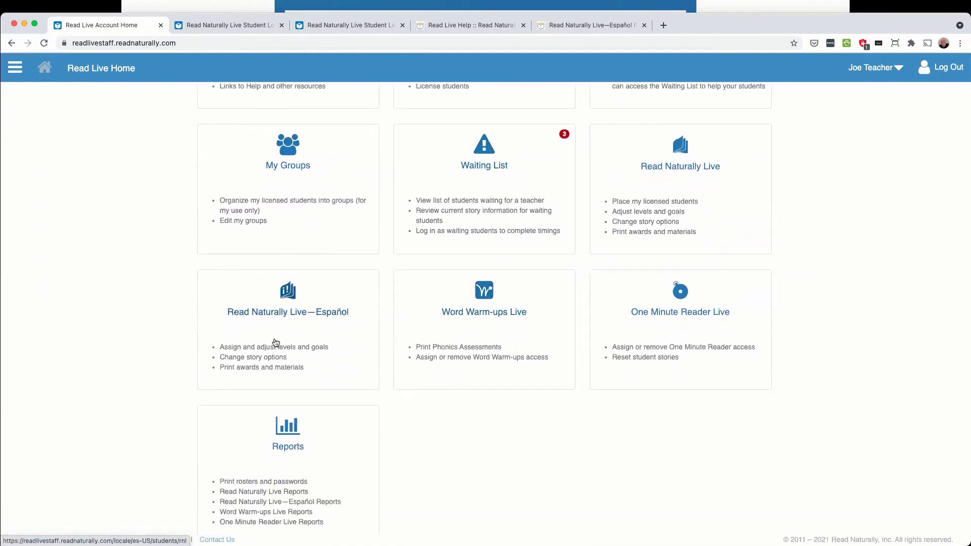
left_click(282, 315)
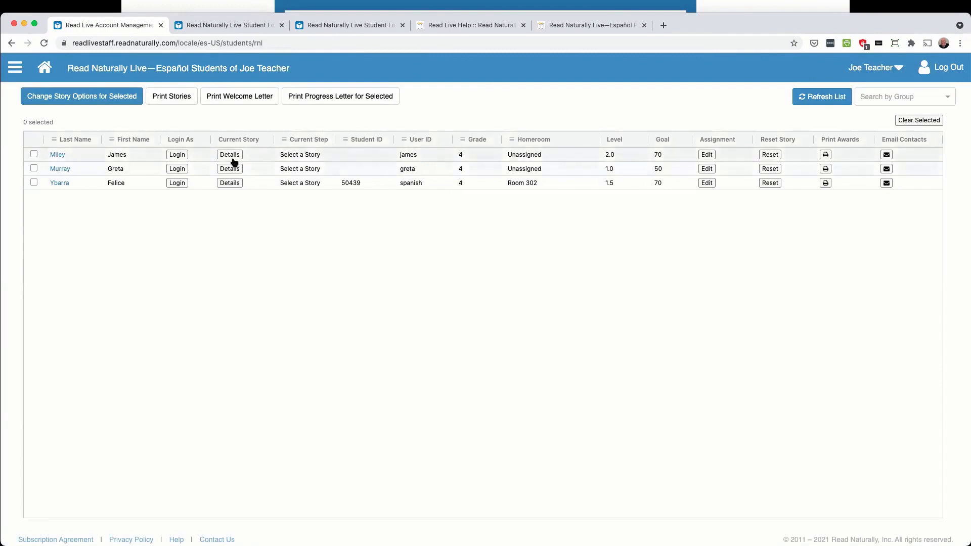
Review the Waiting List of four students, then return to the Home dashboard.
left_click(45, 68)
left_click(512, 292)
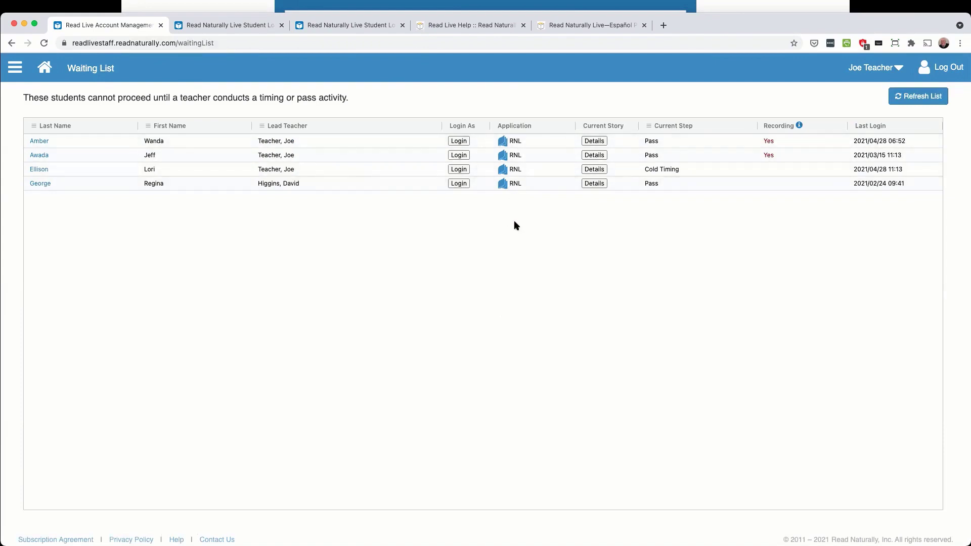
left_click(39, 70)
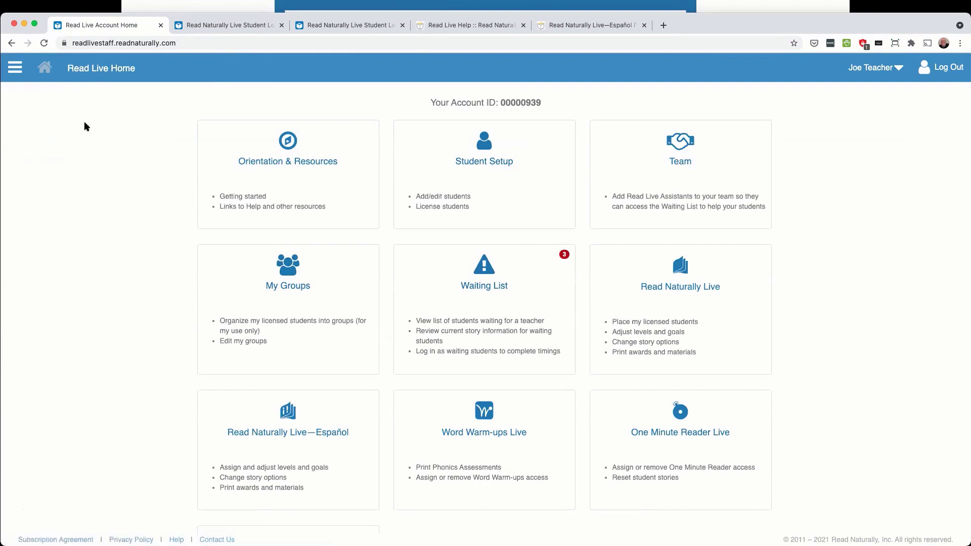
Log in the Spanish demo student in the second tab and the English demo student in the third.
left_click(231, 24)
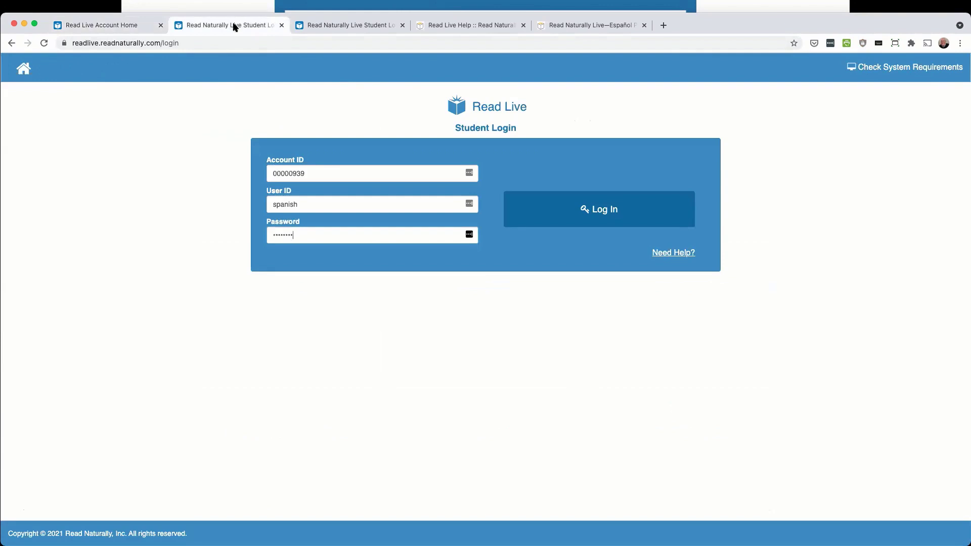
left_click(326, 24)
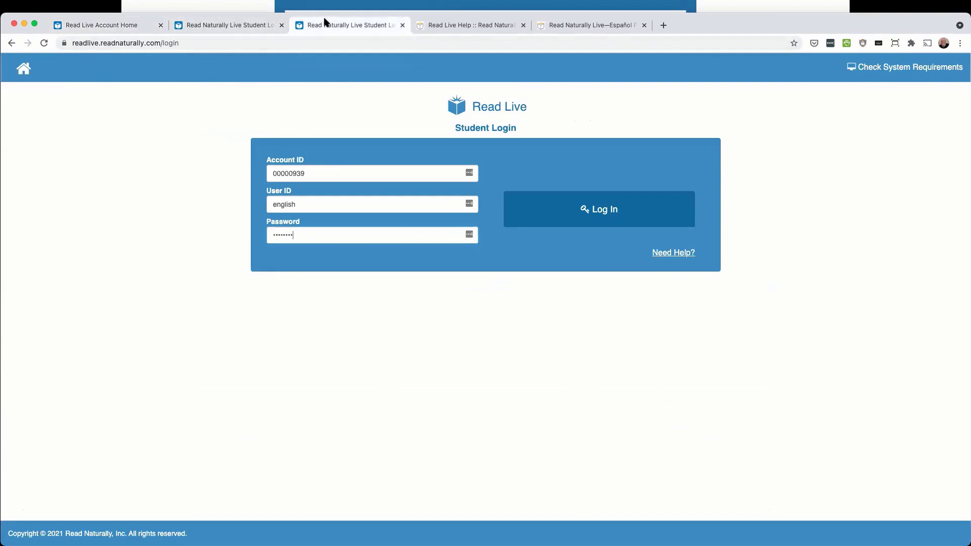
left_click(239, 27)
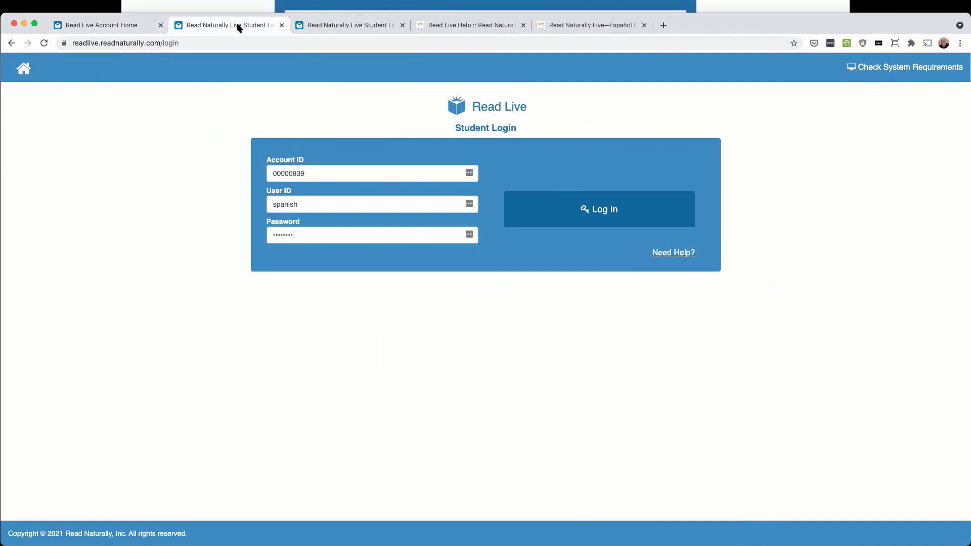
left_click(329, 26)
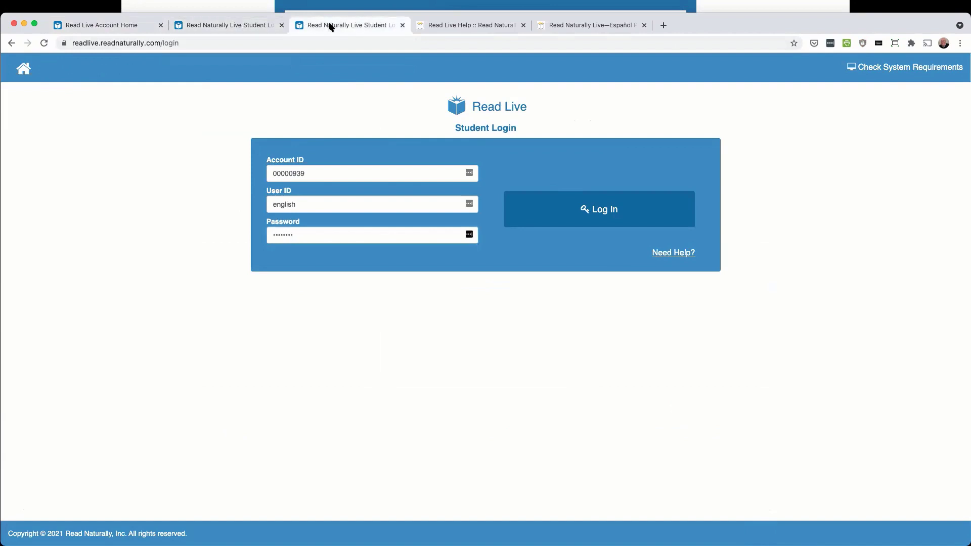
left_click(238, 26)
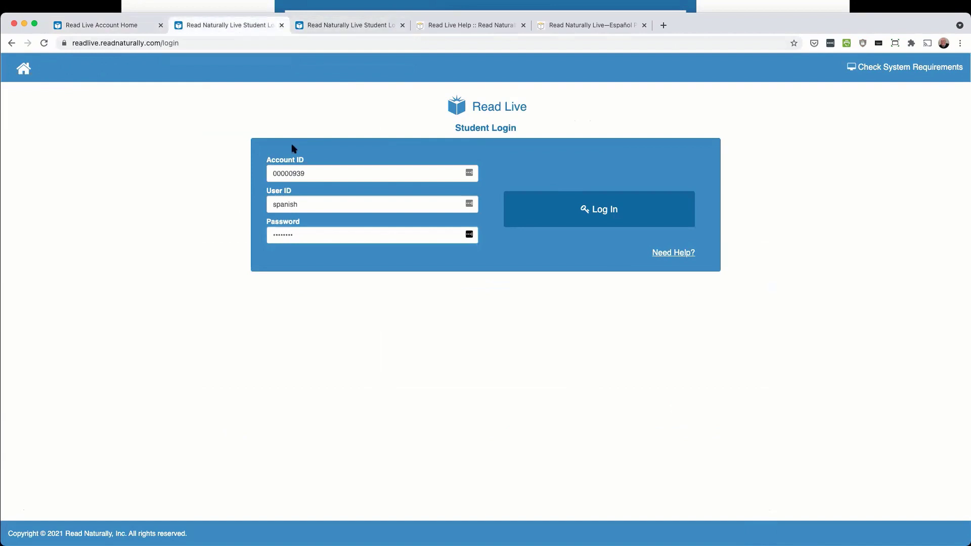
left_click(627, 212)
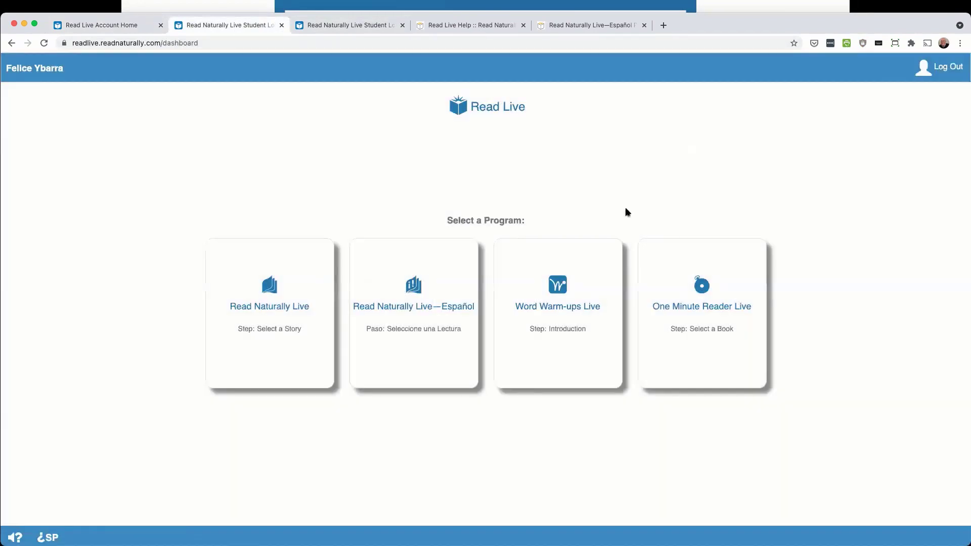
left_click(356, 26)
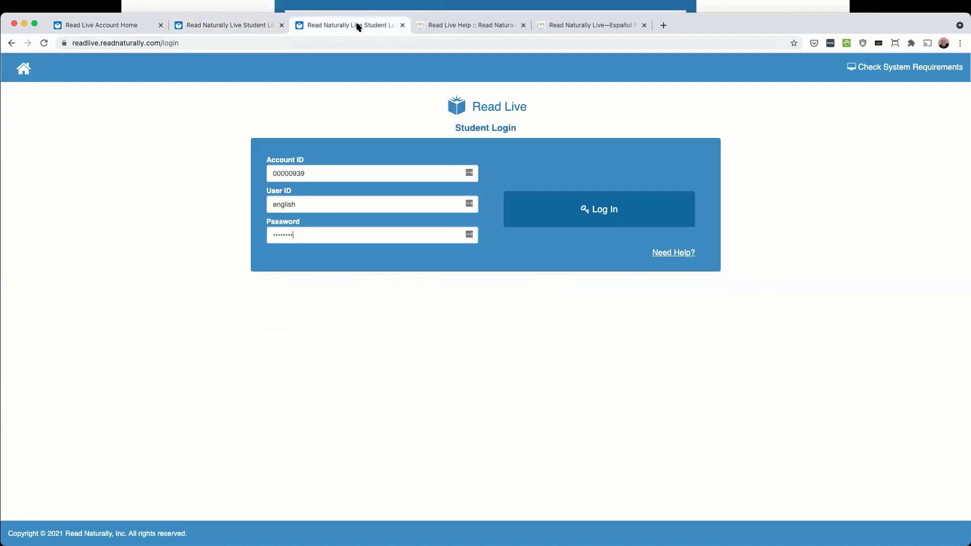
left_click(629, 202)
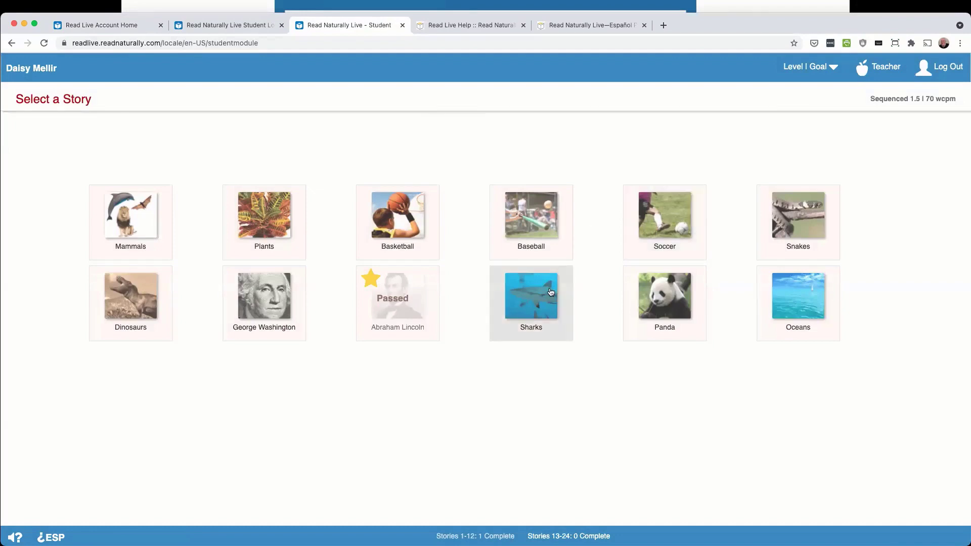
Check Level | Goal, then open Read Naturally Live—Español for the Spanish student.
left_click(813, 67)
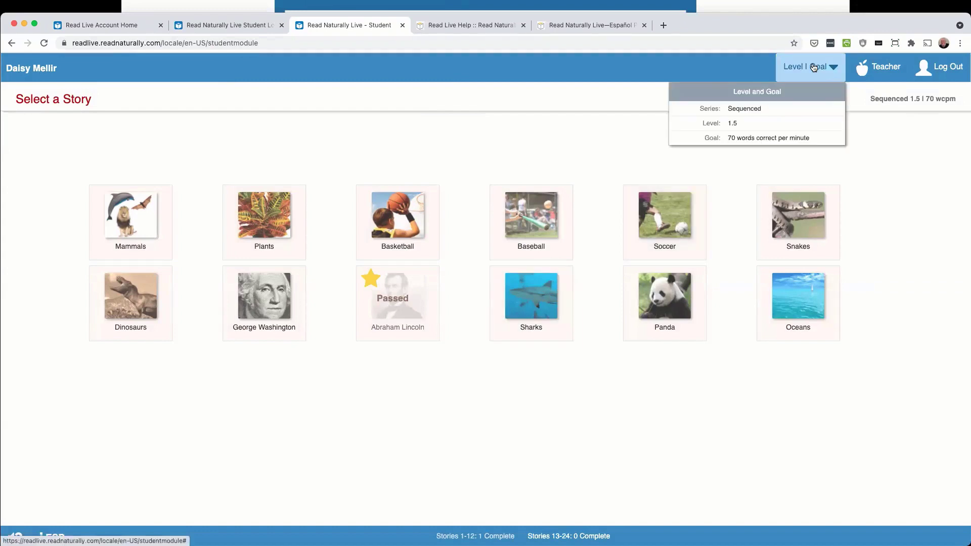
left_click(814, 67)
left_click(231, 25)
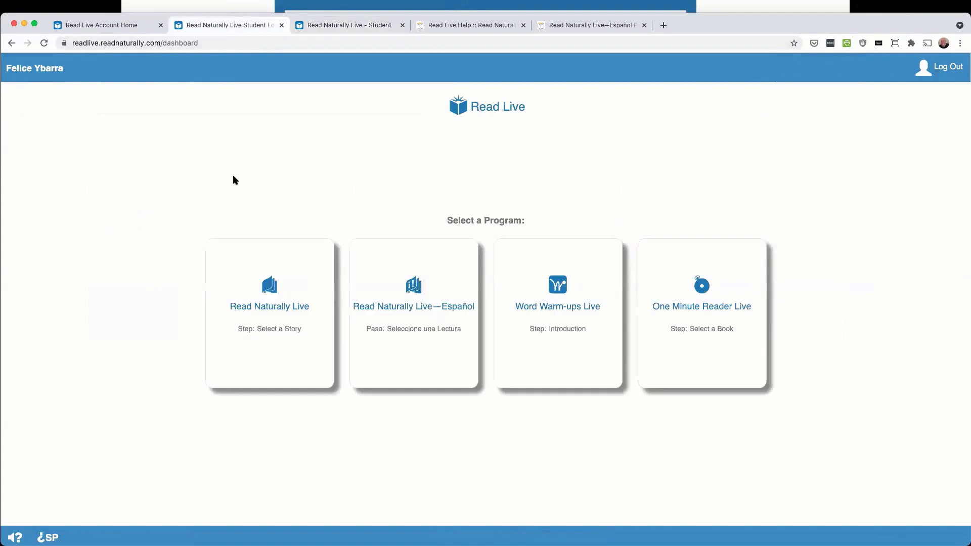
left_click(377, 302)
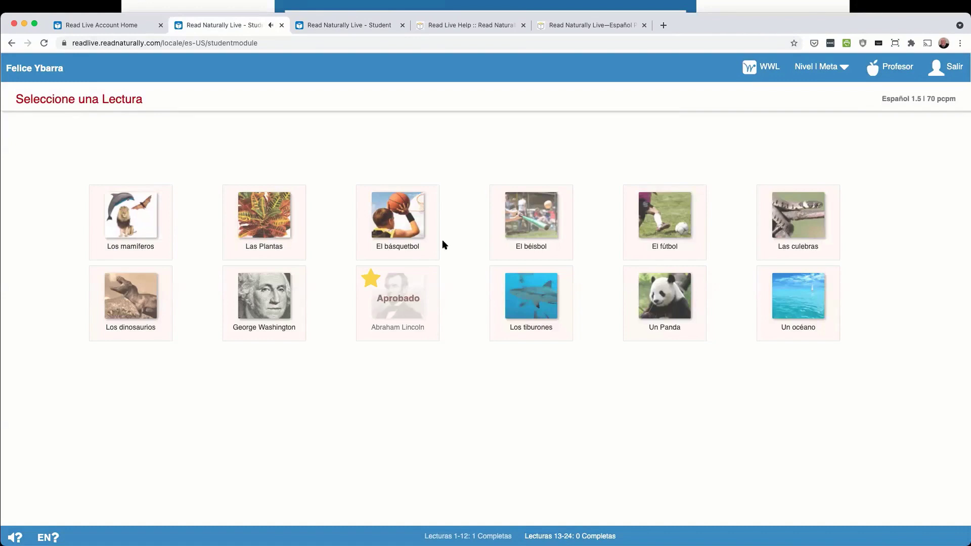
Start the El béisbol story and confirm with Sí to reach its Palabras Claves.
left_click(346, 26)
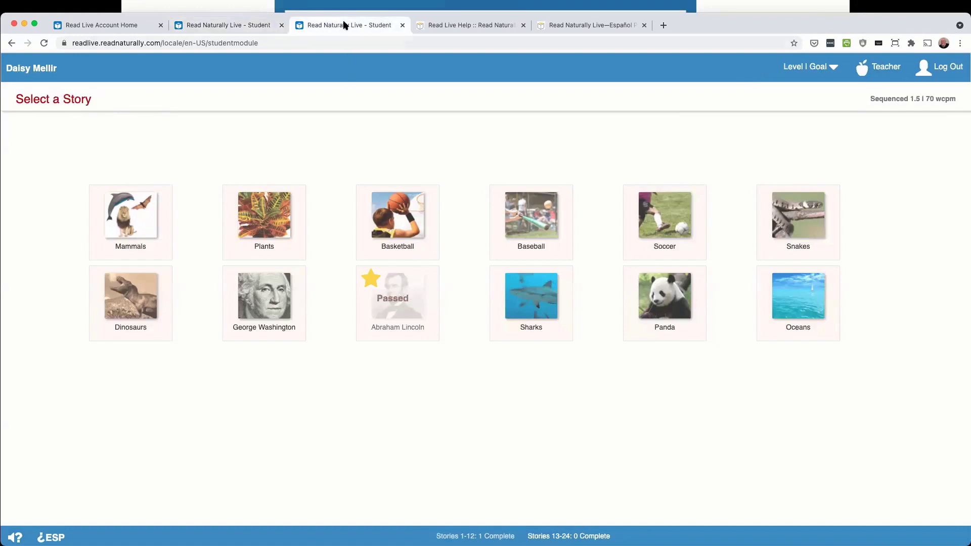
left_click(241, 26)
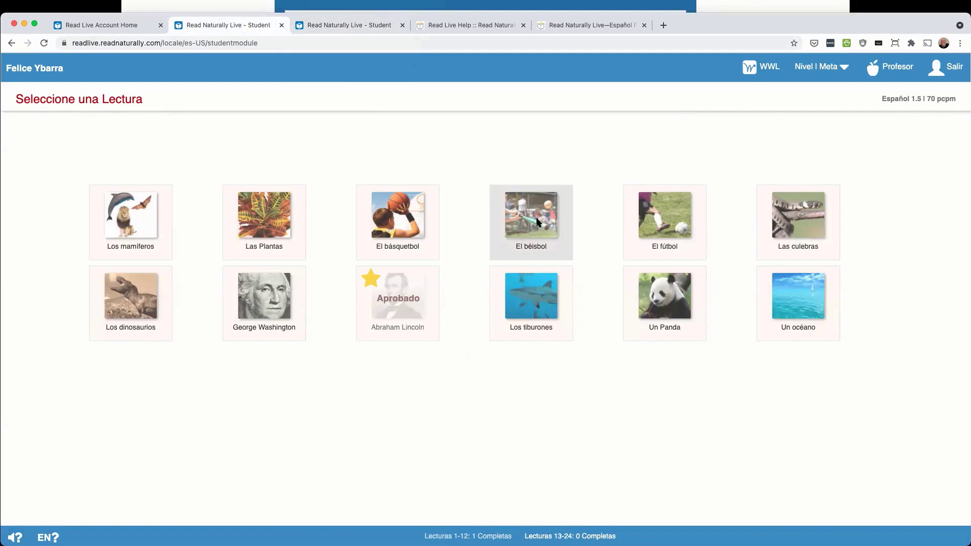
left_click(538, 223)
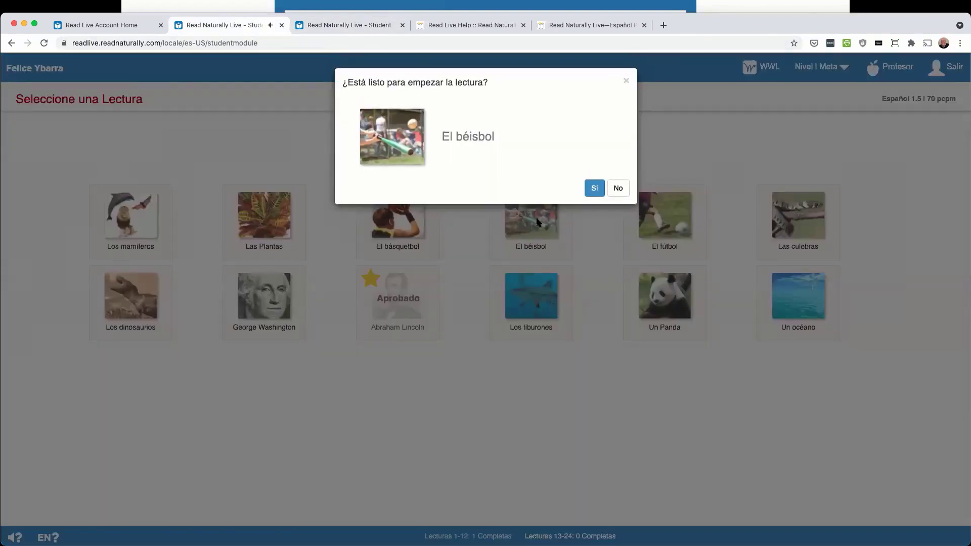
left_click(594, 188)
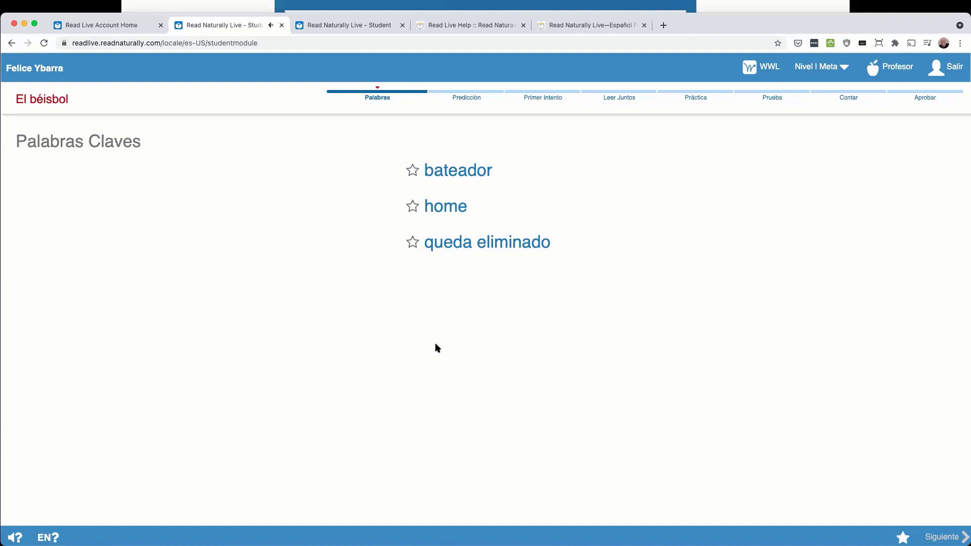
Start the English Baseball story in the third tab.
left_click(355, 28)
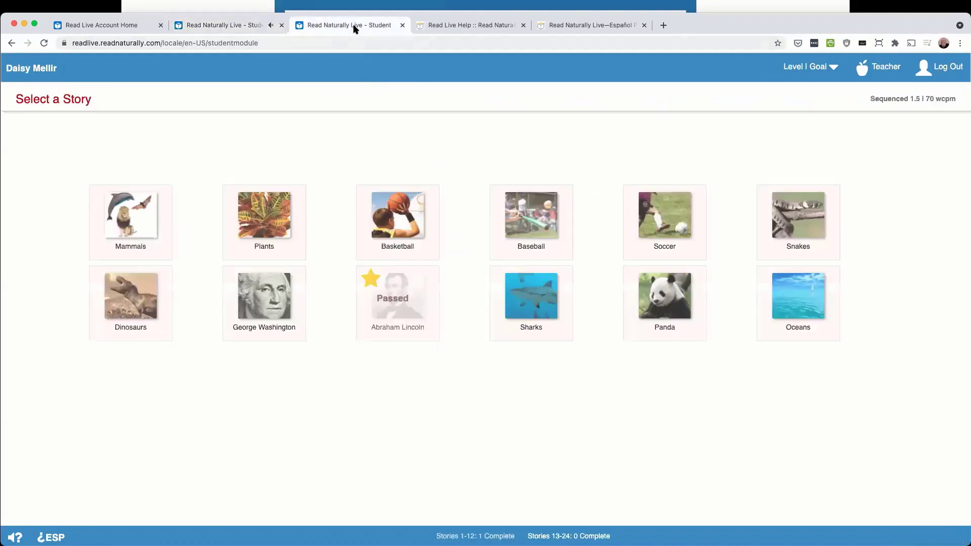
left_click(524, 221)
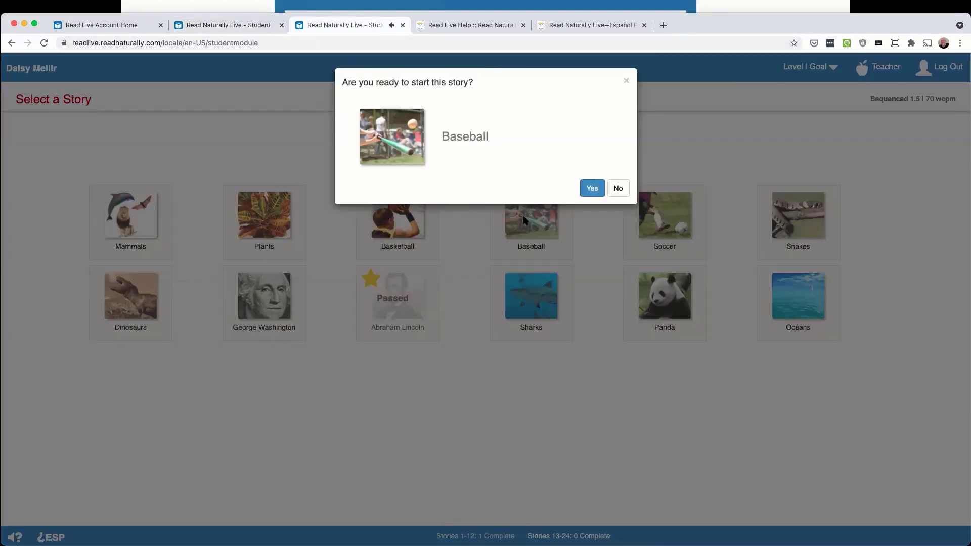
left_click(592, 188)
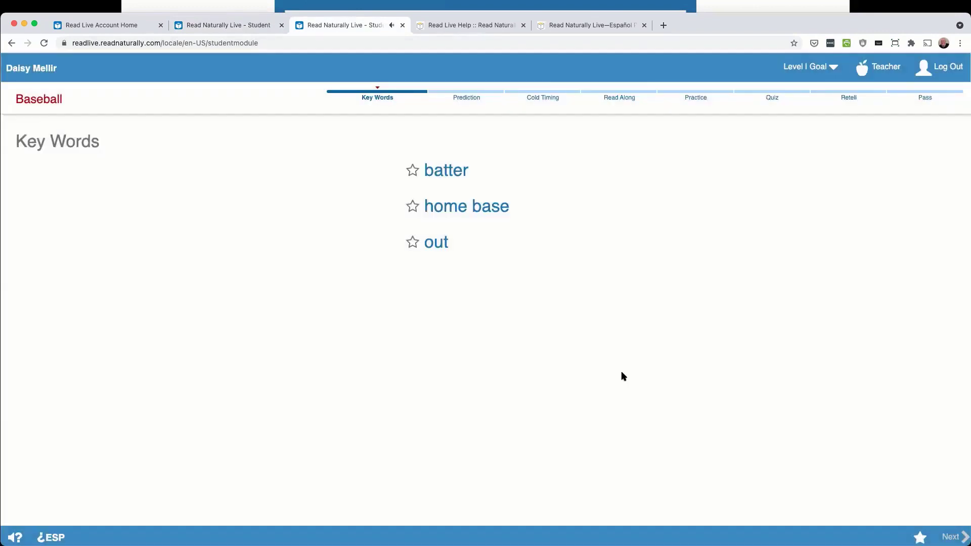
Mark bateador reviewed in the Spanish story and show batter's definition in the English one.
left_click(207, 27)
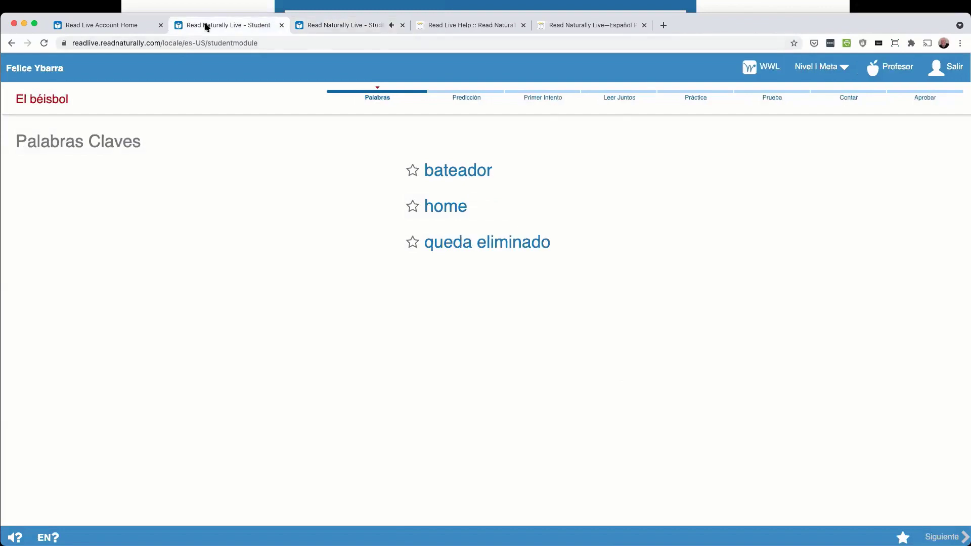
left_click(337, 26)
left_click(238, 26)
left_click(445, 172)
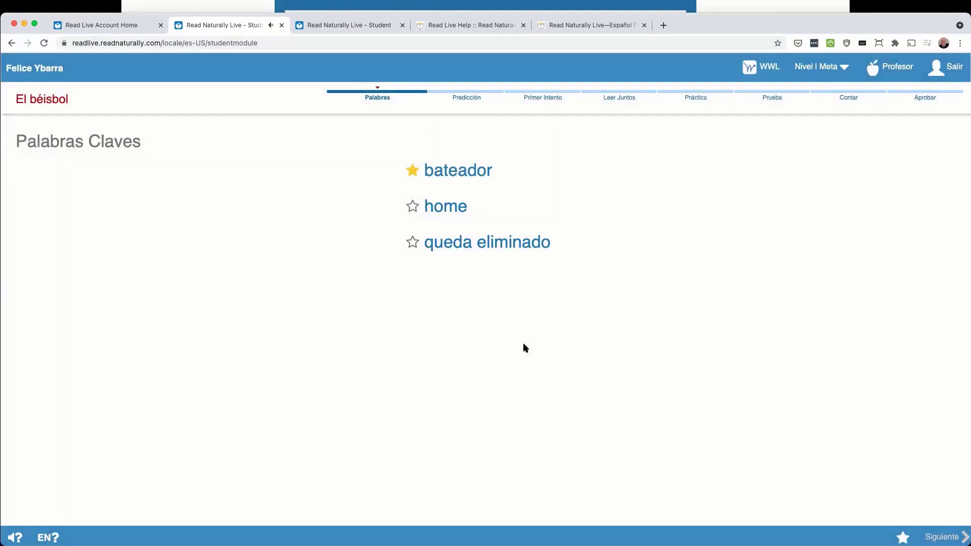
left_click(352, 29)
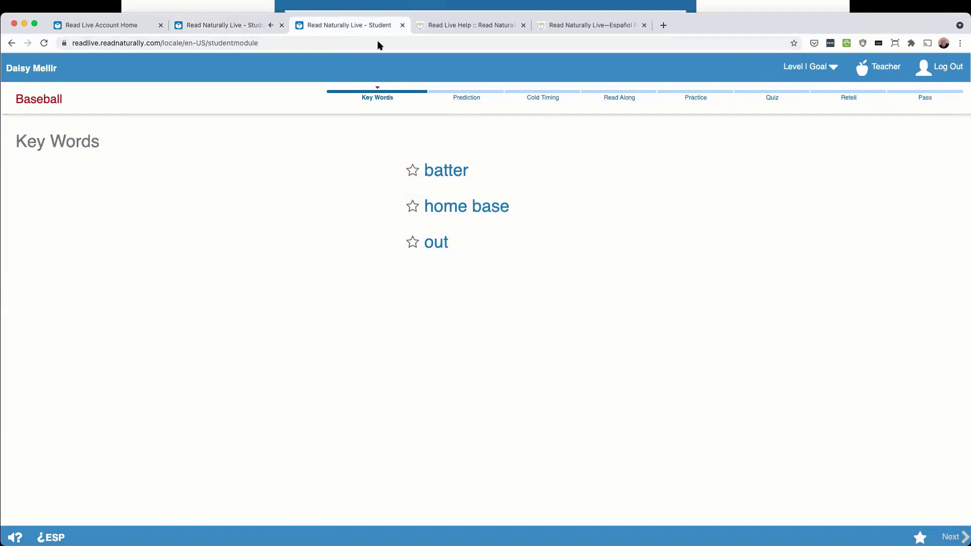
left_click(444, 170)
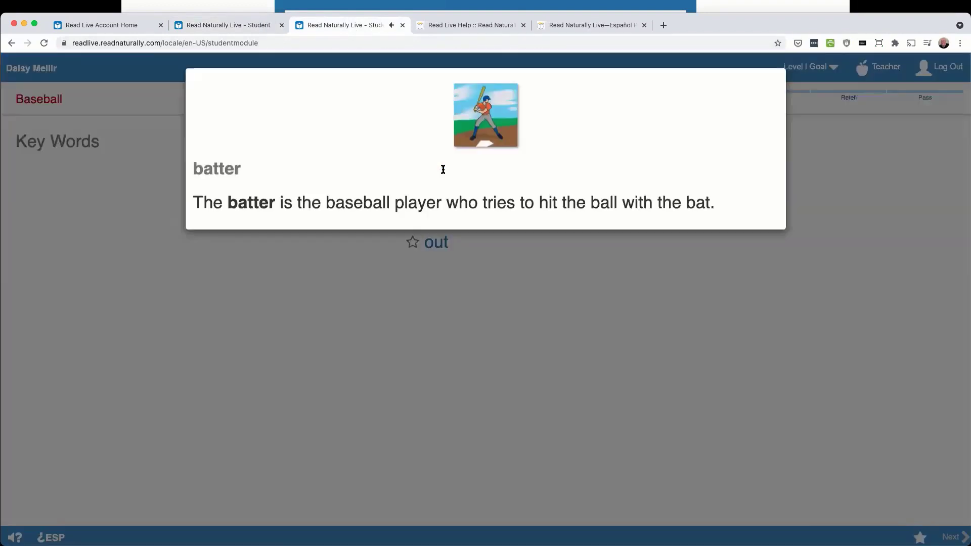
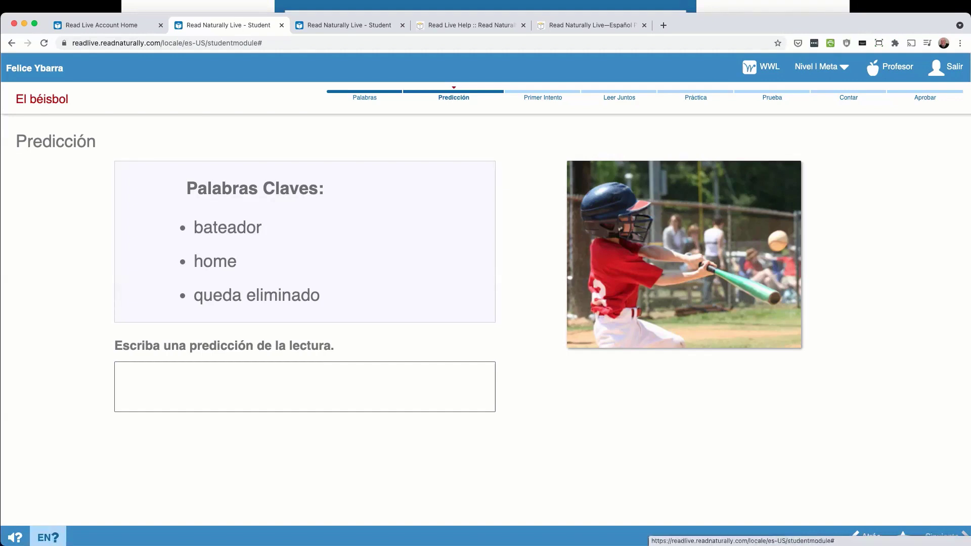
Play the El béisbol Predicción step instructions aloud in English.
left_click(48, 537)
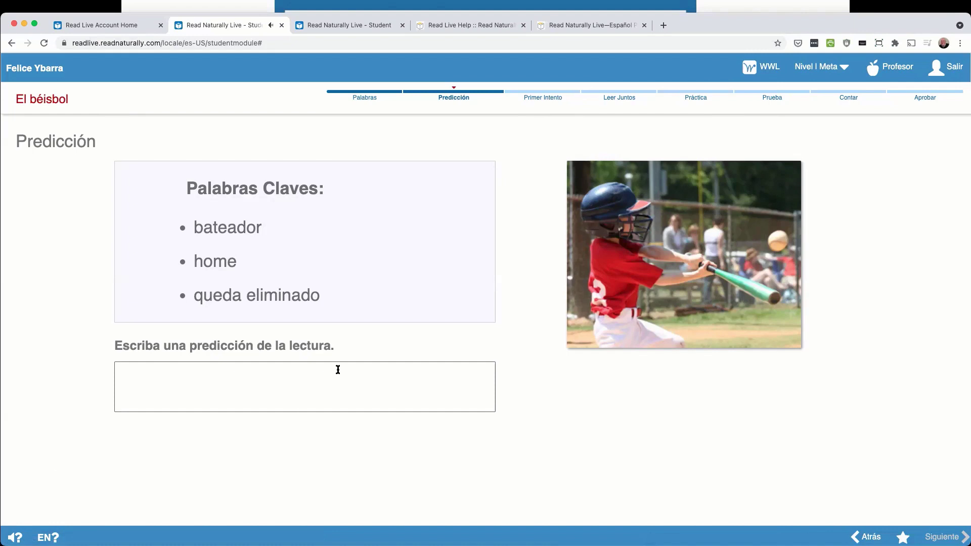
left_click(326, 26)
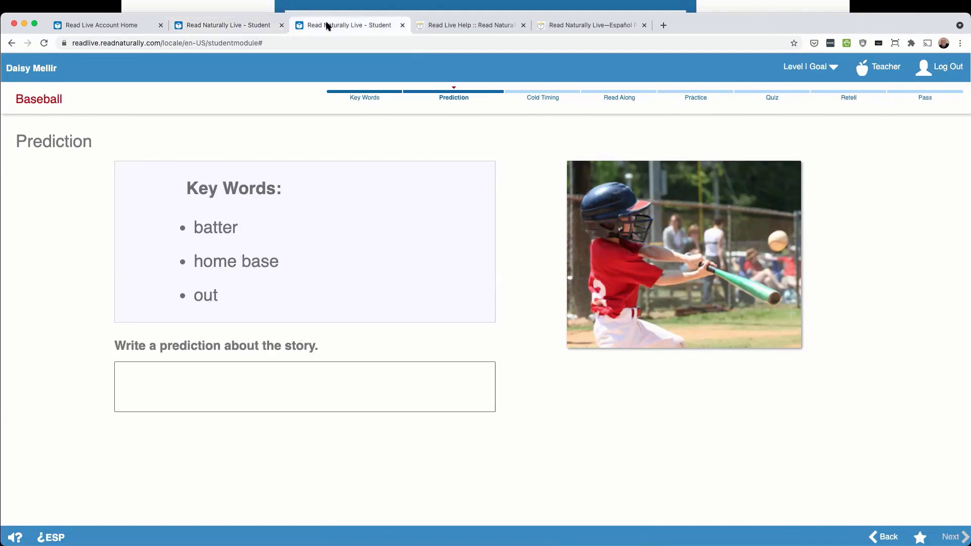
left_click(238, 27)
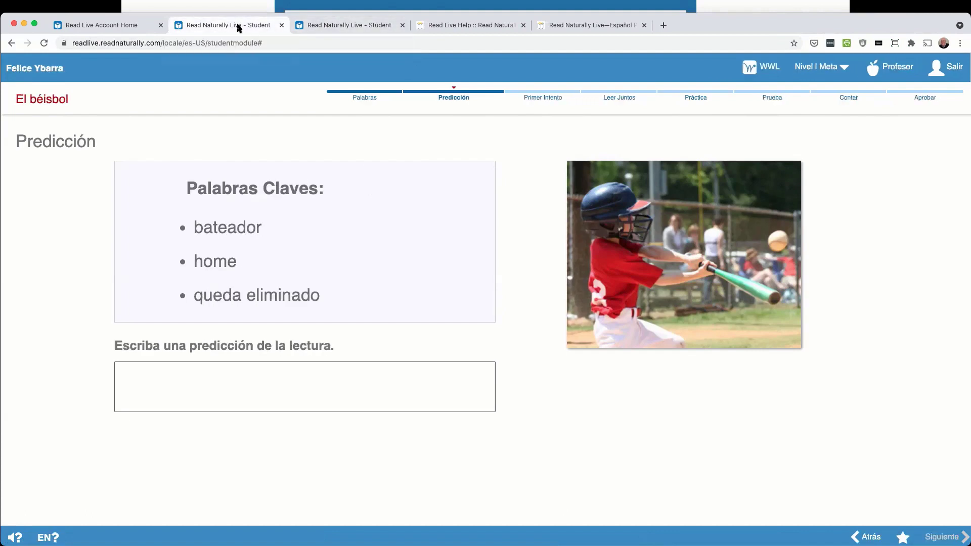
left_click(335, 26)
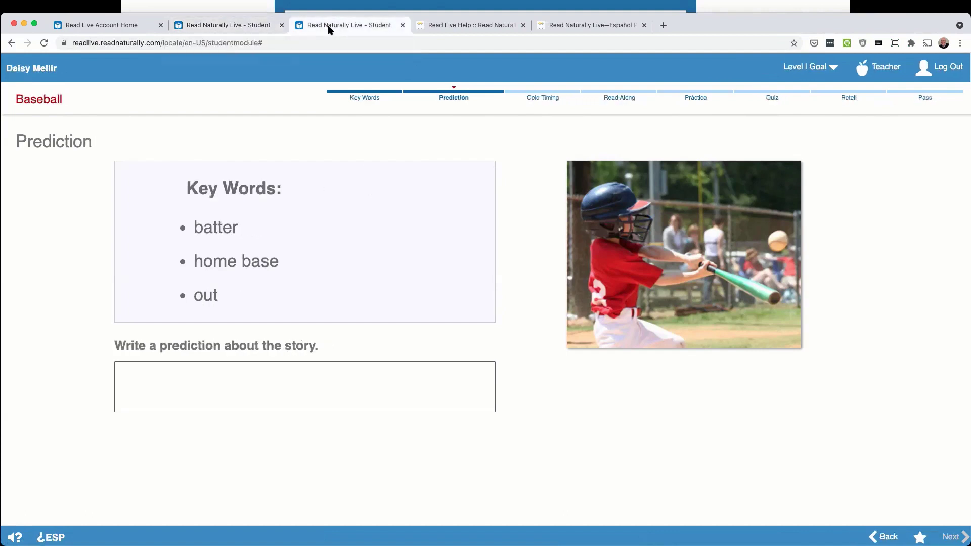
left_click(262, 29)
left_click(279, 375)
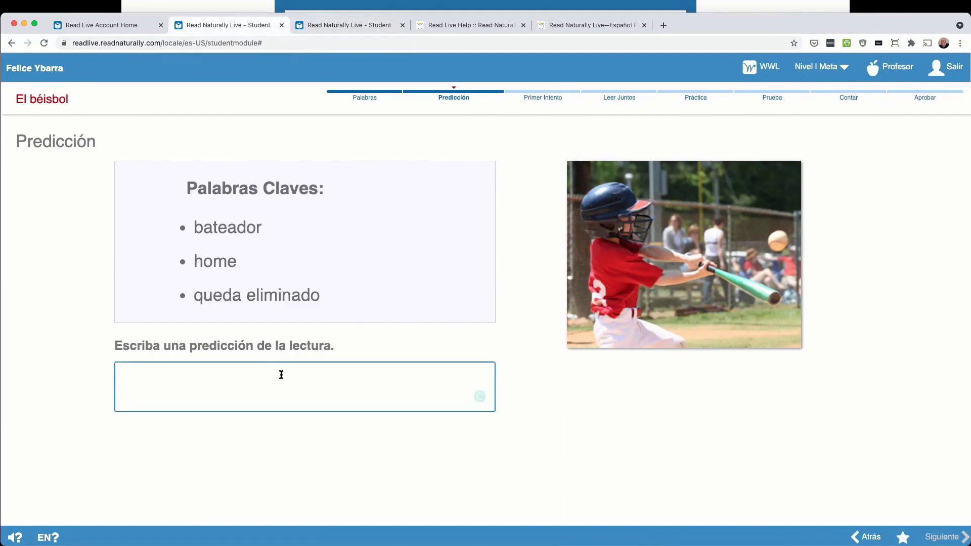
Enter prediction 'bateador' for El béisbol and 'batter' for Baseball, then advance Baseball to Cold Timing.
type("bateador")
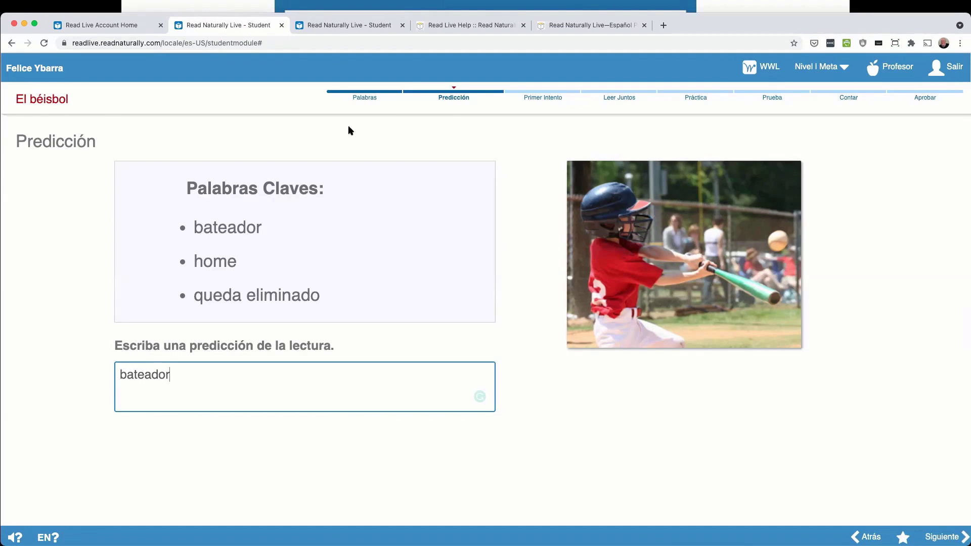
left_click(349, 26)
left_click(283, 368)
type("batter")
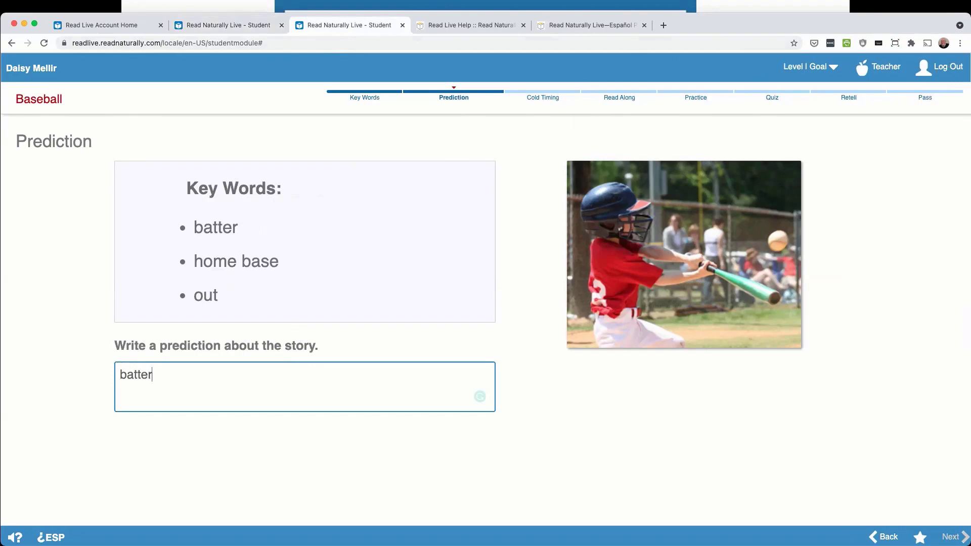
left_click(946, 535)
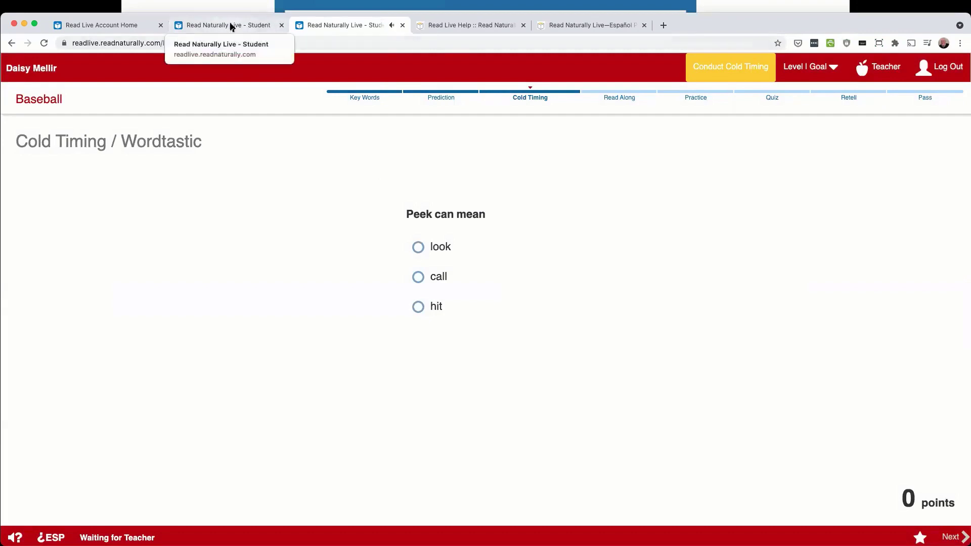
Advance El béisbol to its Primer Intento Wordtastic step, then return to the English quiz.
left_click(230, 27)
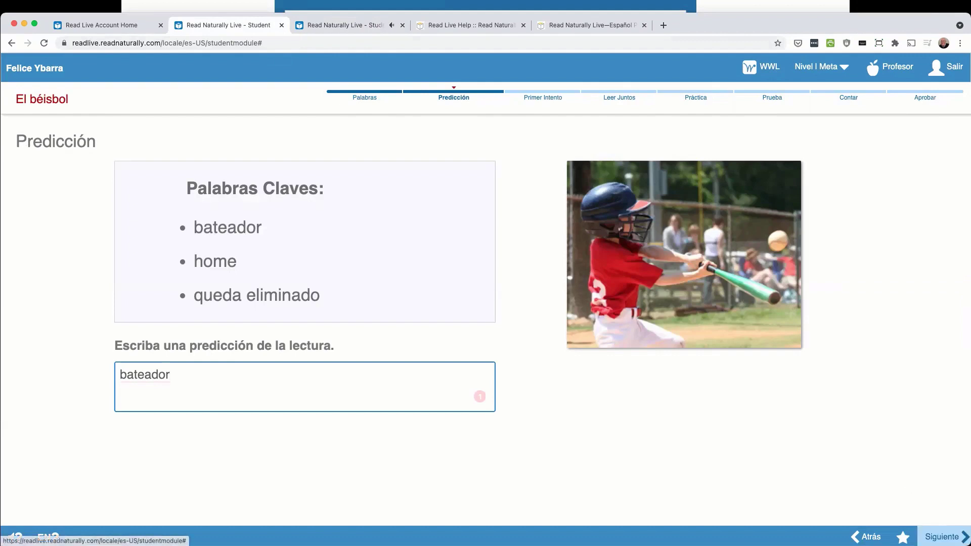
left_click(942, 537)
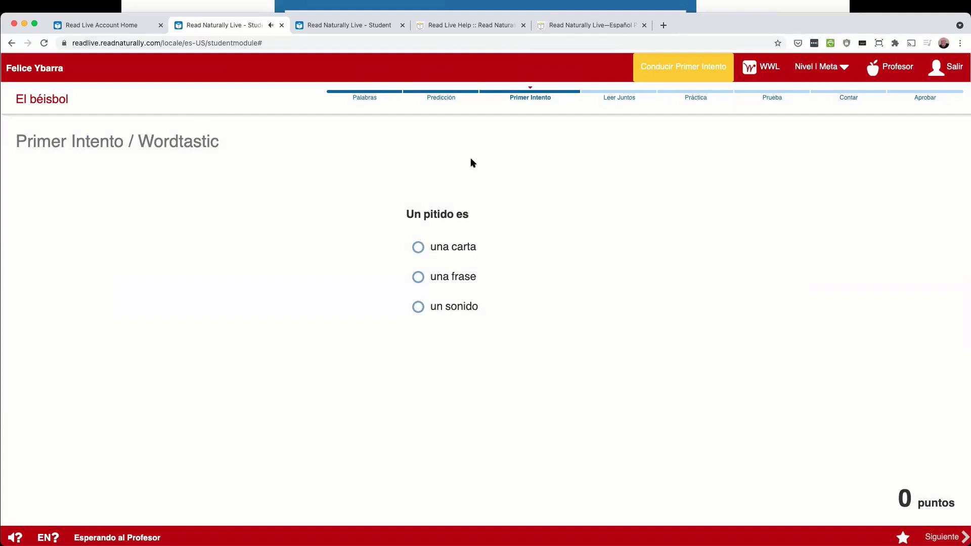
left_click(322, 24)
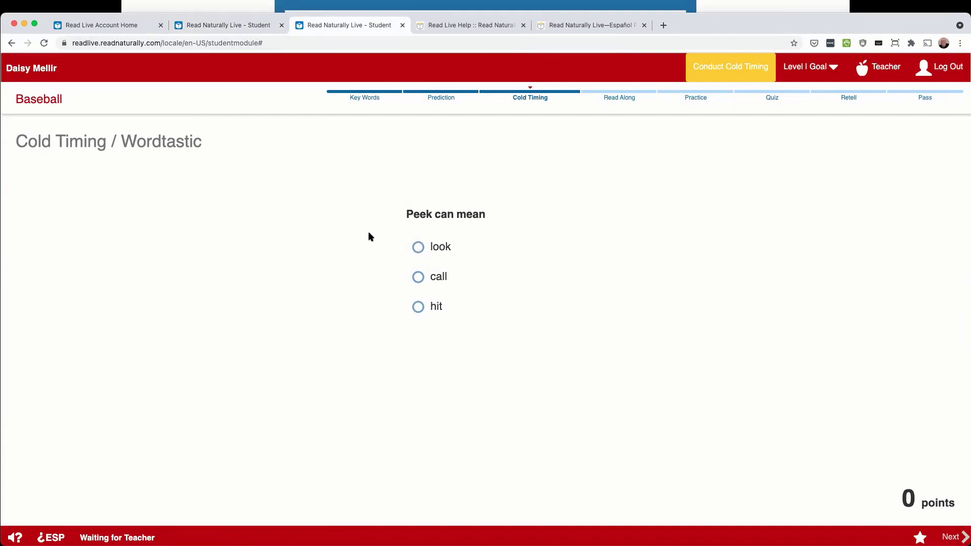
Answer 'look' for peek and 'a walk' for cane in the English Wordtastic quiz.
left_click(419, 247)
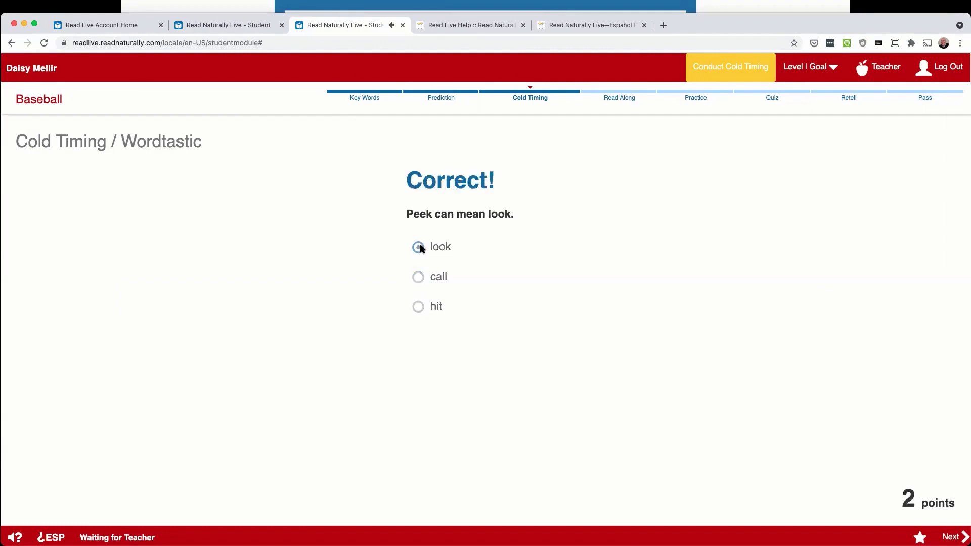
left_click(953, 536)
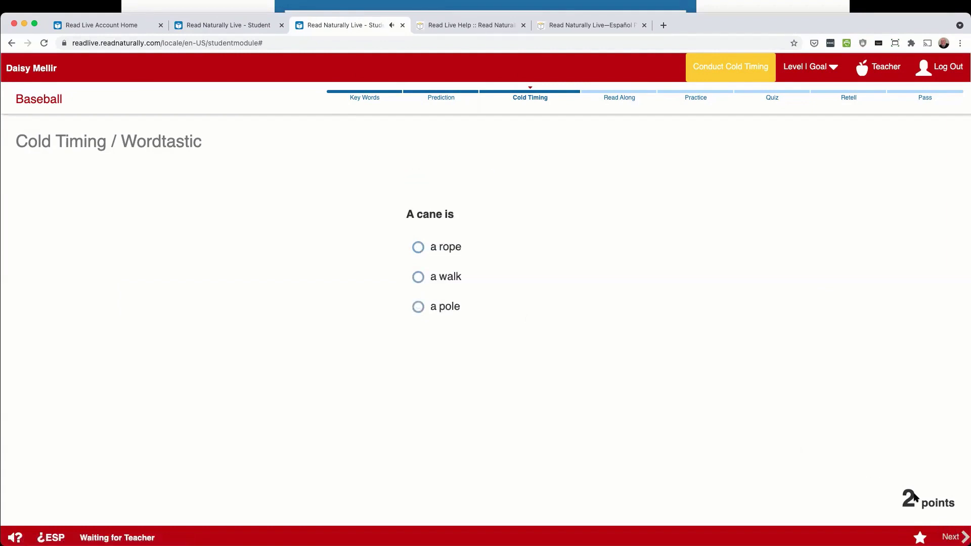
left_click(418, 277)
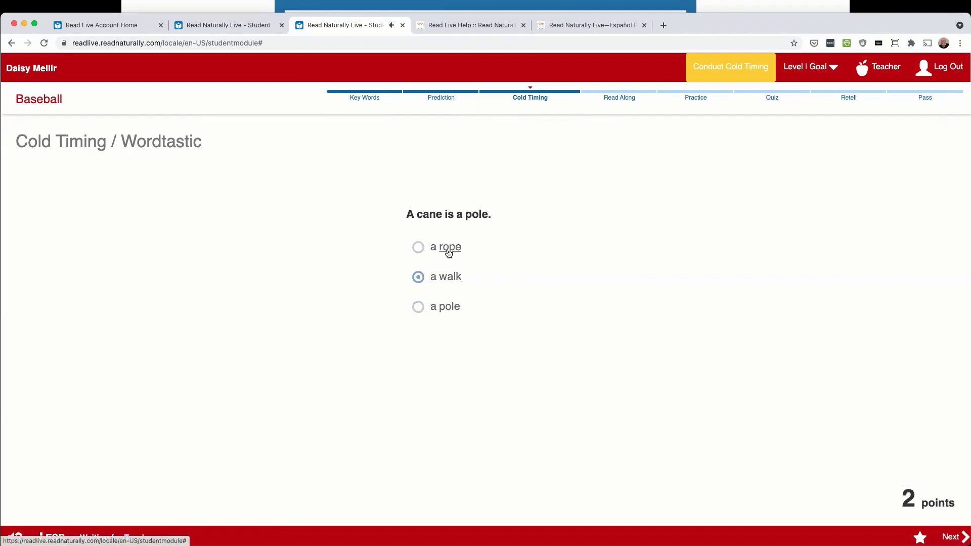
left_click(451, 279)
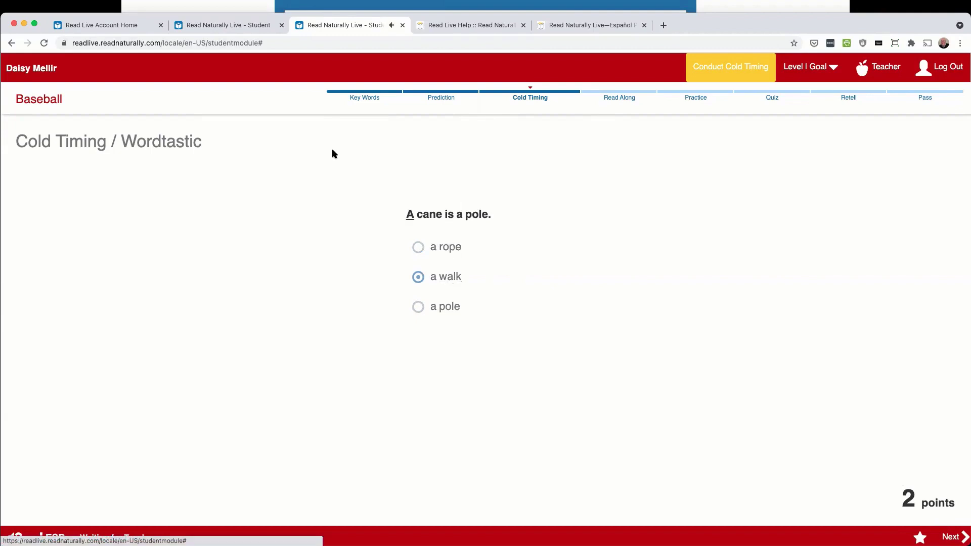
left_click(249, 26)
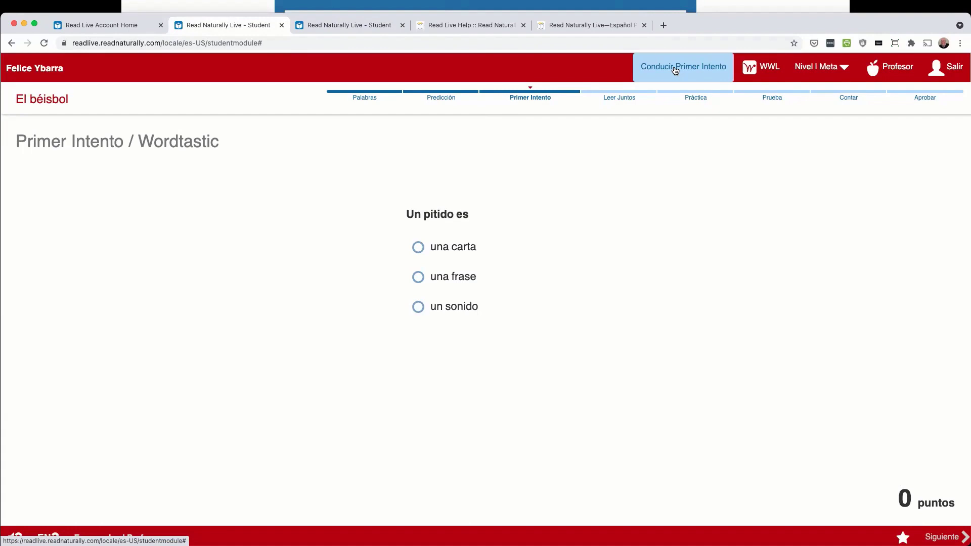
left_click(109, 24)
Check the Account Home Waiting List, then return to the Spanish Primer Intento page.
left_click(485, 287)
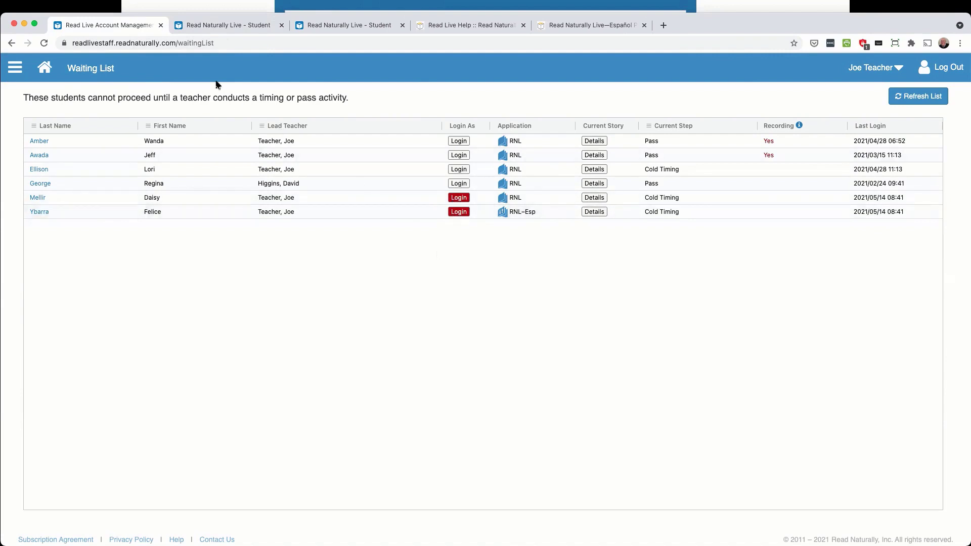
left_click(242, 25)
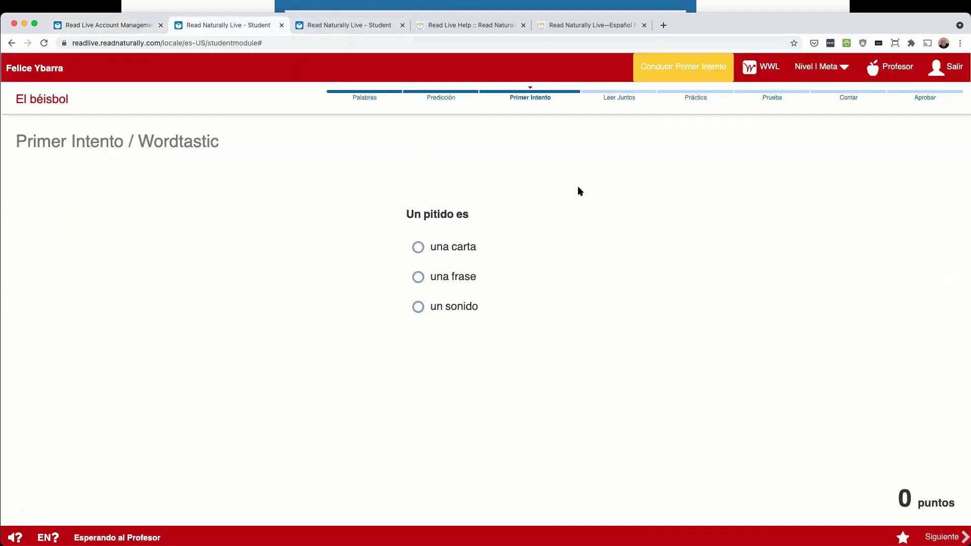
Start Conducir Primer Intento and log in with the teacher user ID and password.
left_click(685, 71)
type("teacher")
key("Tab")
type("password")
key("Return")
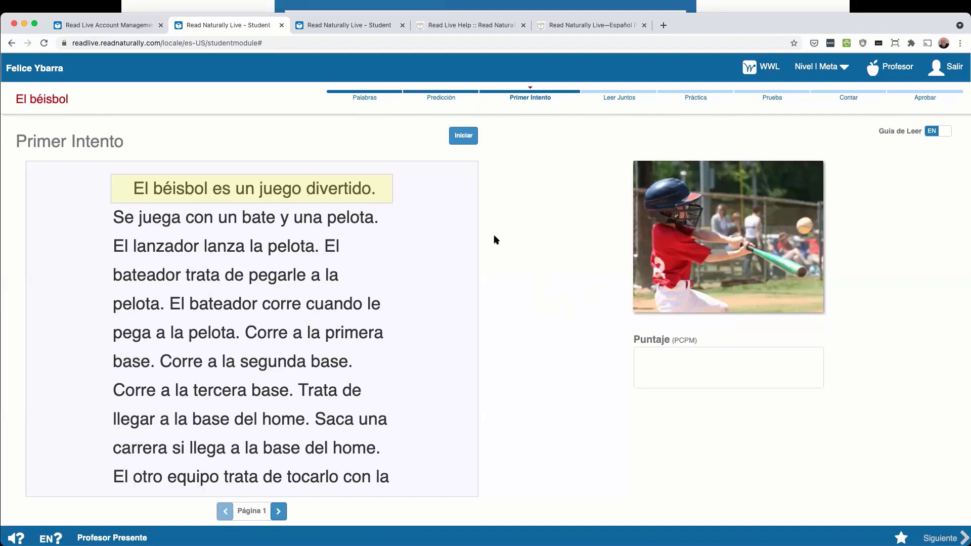
Start the Cold Timing timer and mark pegarle, bateador and primera as misread words.
left_click(464, 138)
left_click(463, 136)
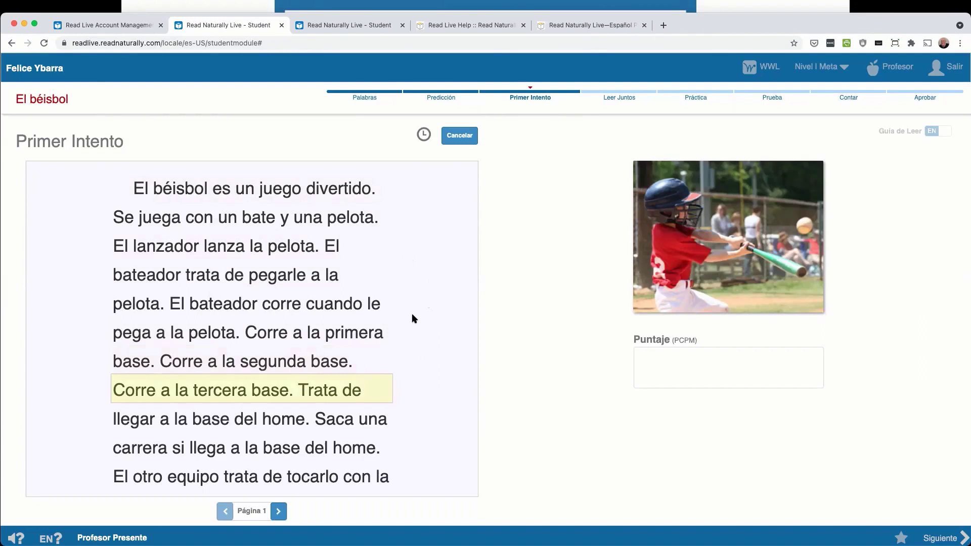
left_click(269, 281)
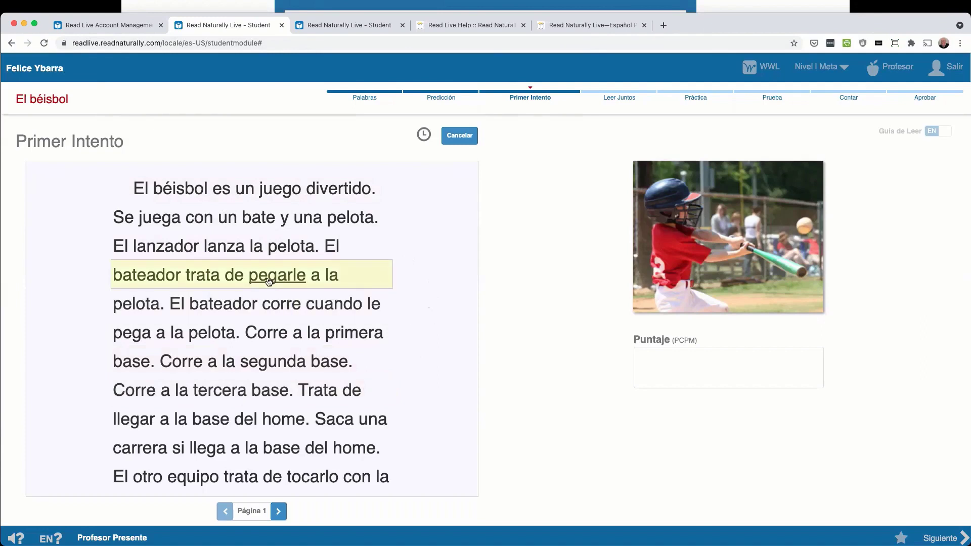
left_click(232, 306)
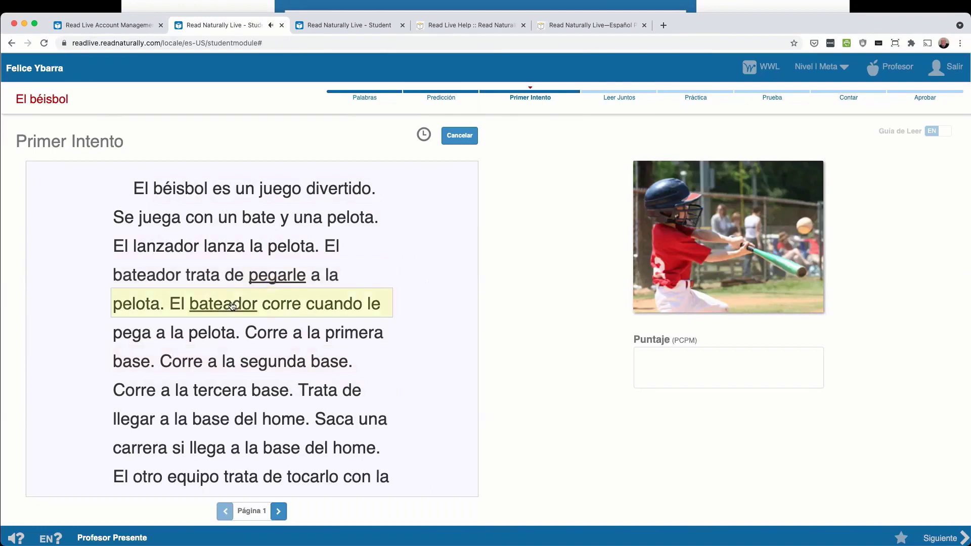
left_click(358, 338)
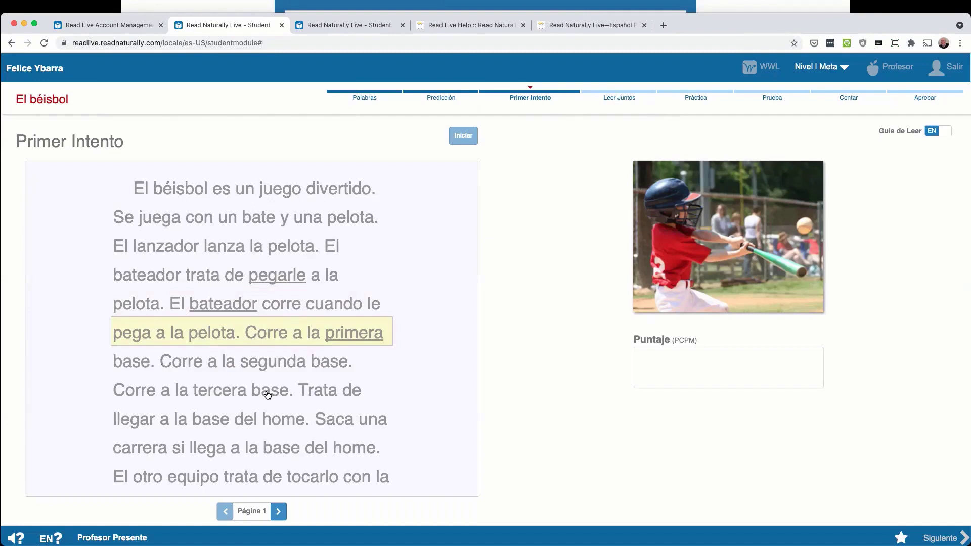
Mark 'base' as the last word read for a score of 48 and show the Gráfica chart.
left_click(268, 396)
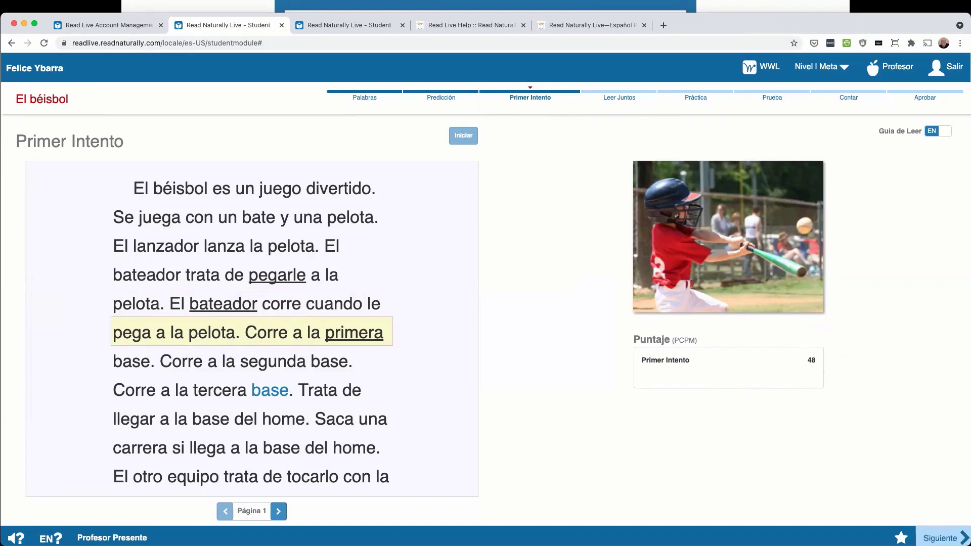
left_click(941, 538)
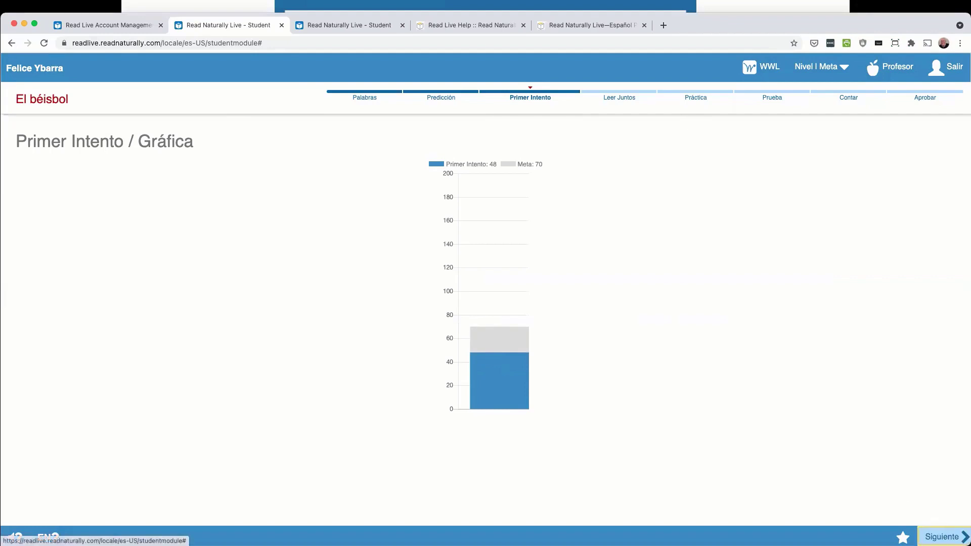
Advance from the Primer Intento graph to the Leer Juntos step.
left_click(942, 537)
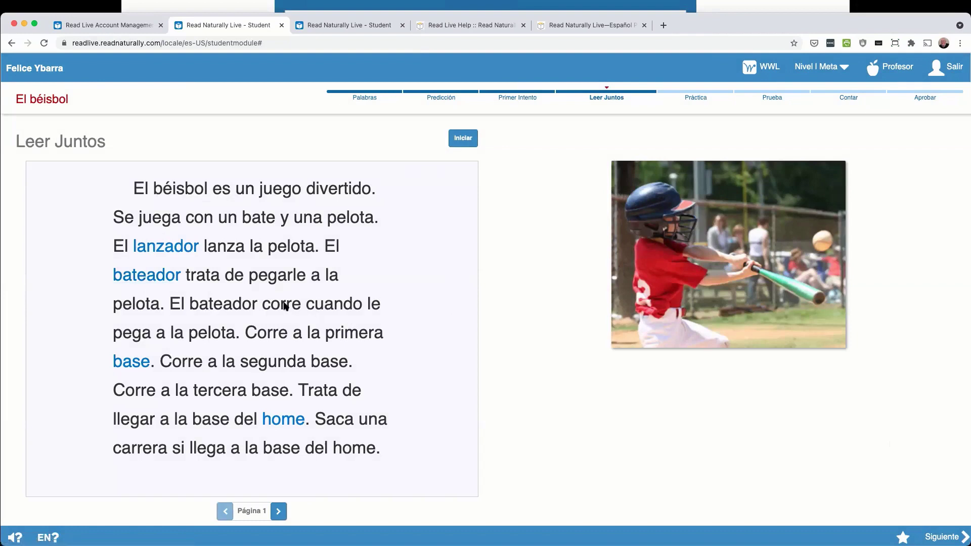
left_click(124, 365)
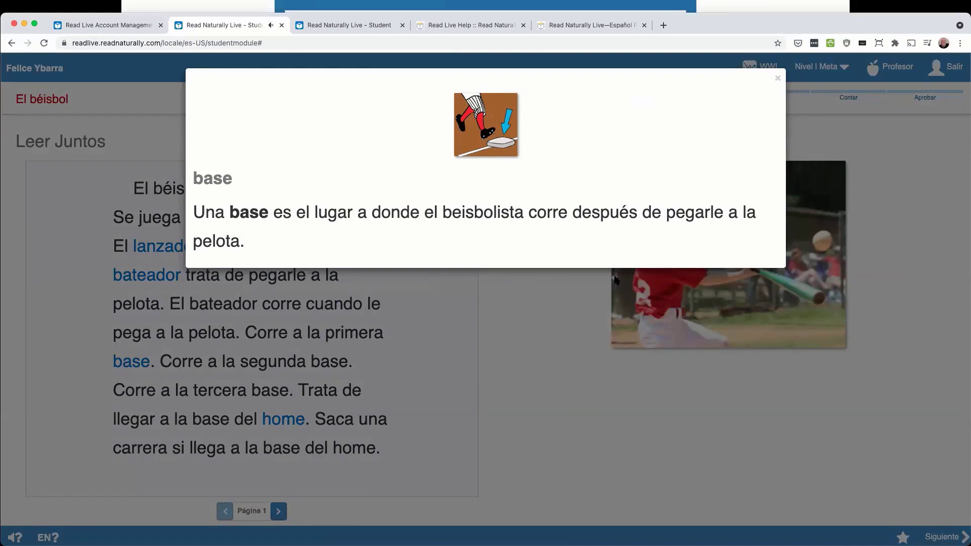
left_click(778, 79)
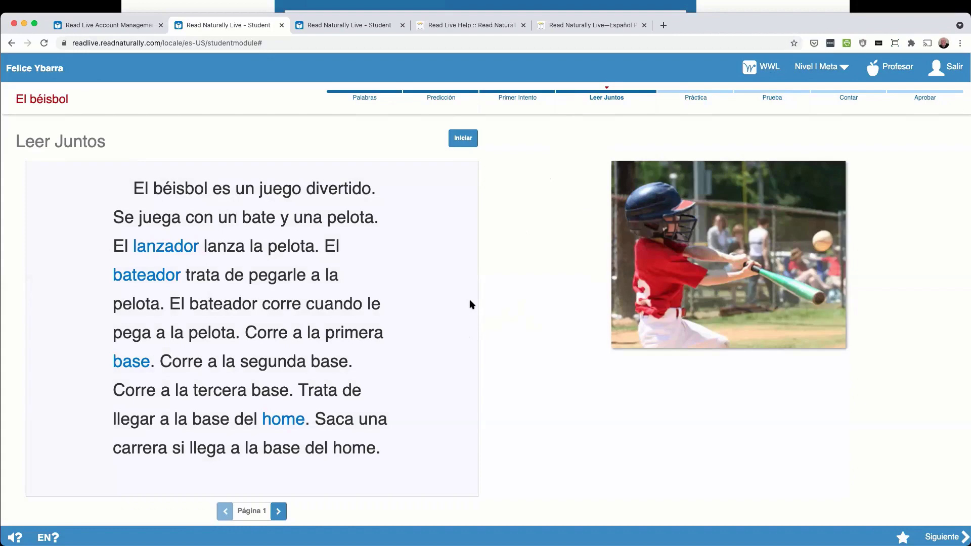
Log in as teacher, set English Read Along to ON in Change Story Options, and save.
left_click(891, 81)
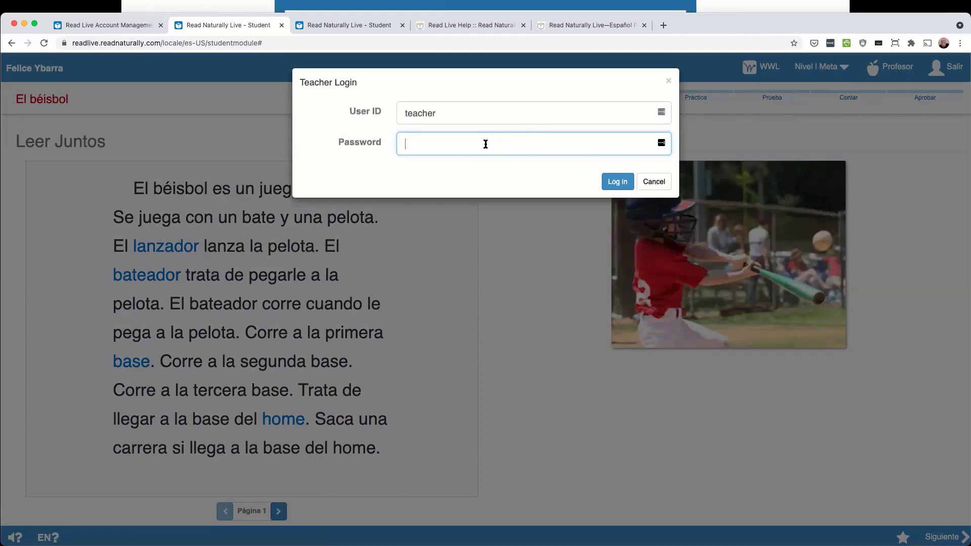
key("Return")
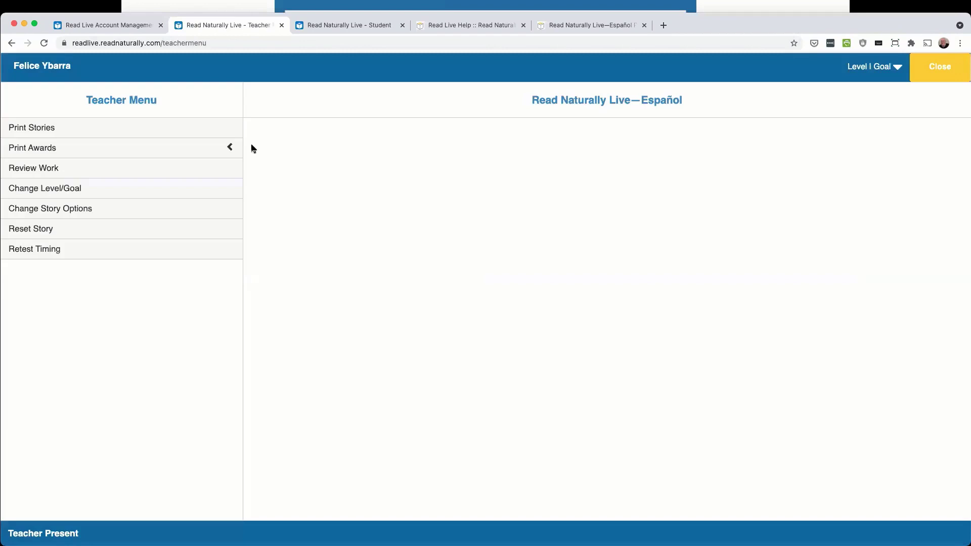
left_click(75, 214)
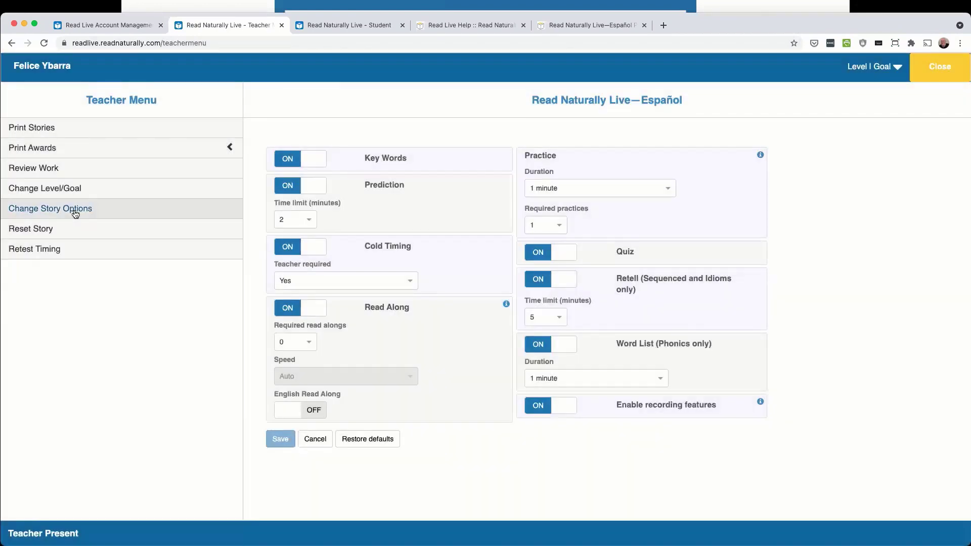
left_click(288, 414)
left_click(279, 442)
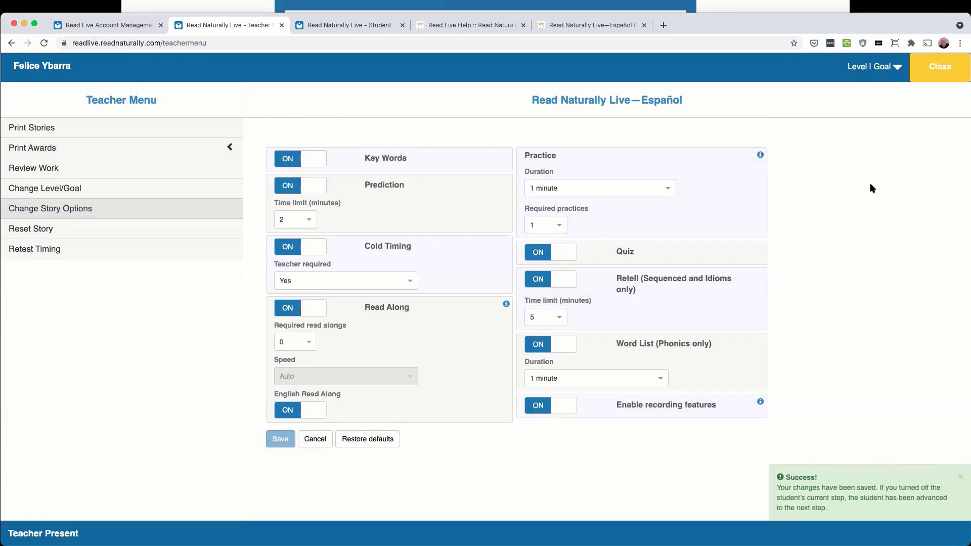
Leave the Teacher Menu, then play the English Baseball read-along and stop it after two sentences.
left_click(934, 72)
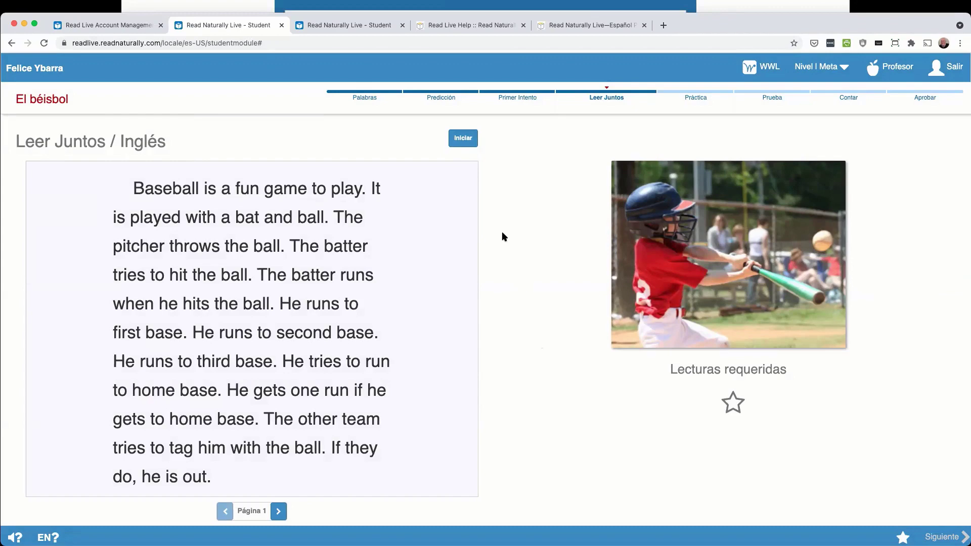
left_click(463, 140)
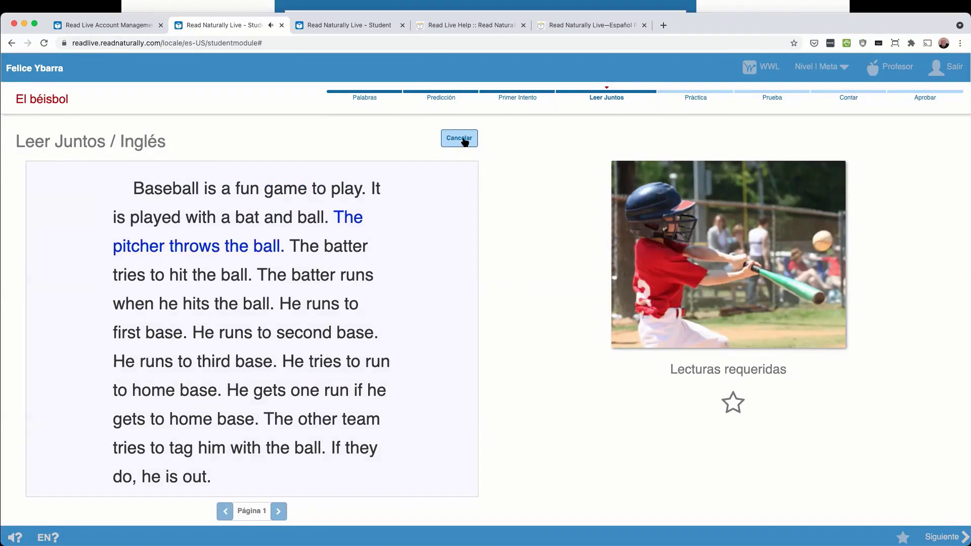
left_click(464, 139)
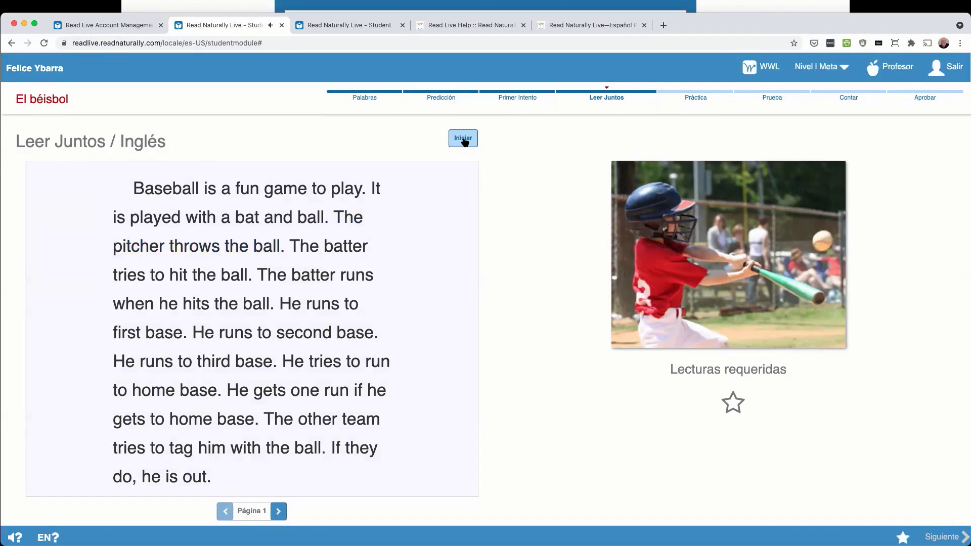